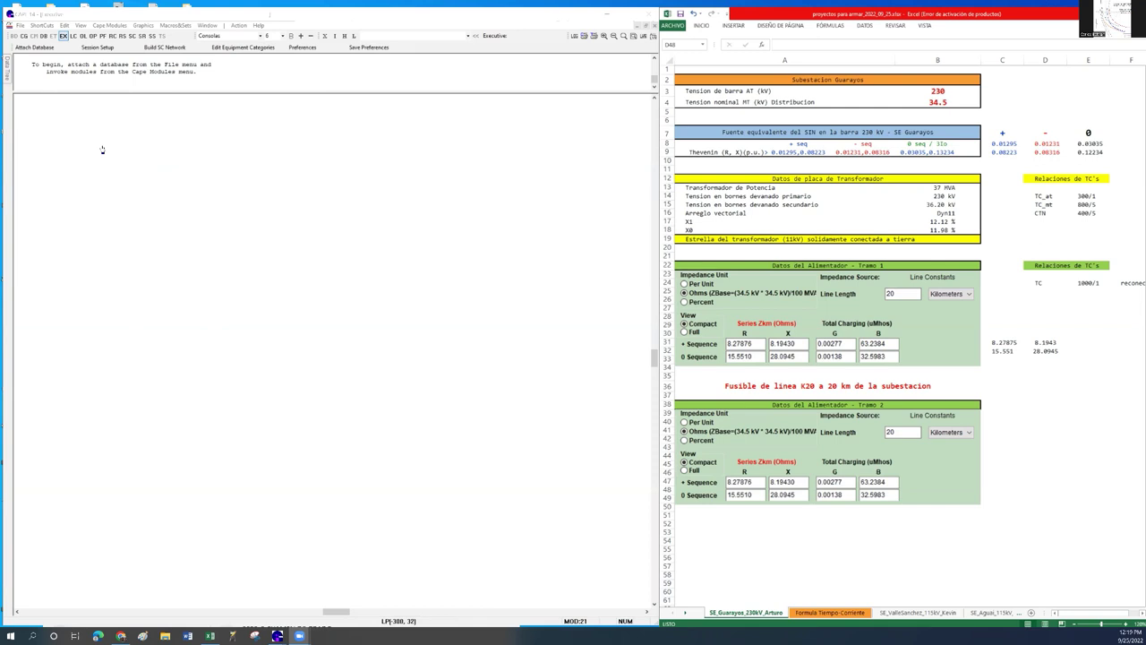
Start a new database and drawing using C:\cape\cape_files\EmptyStarter.fdb as the template database.
left_click(20, 25)
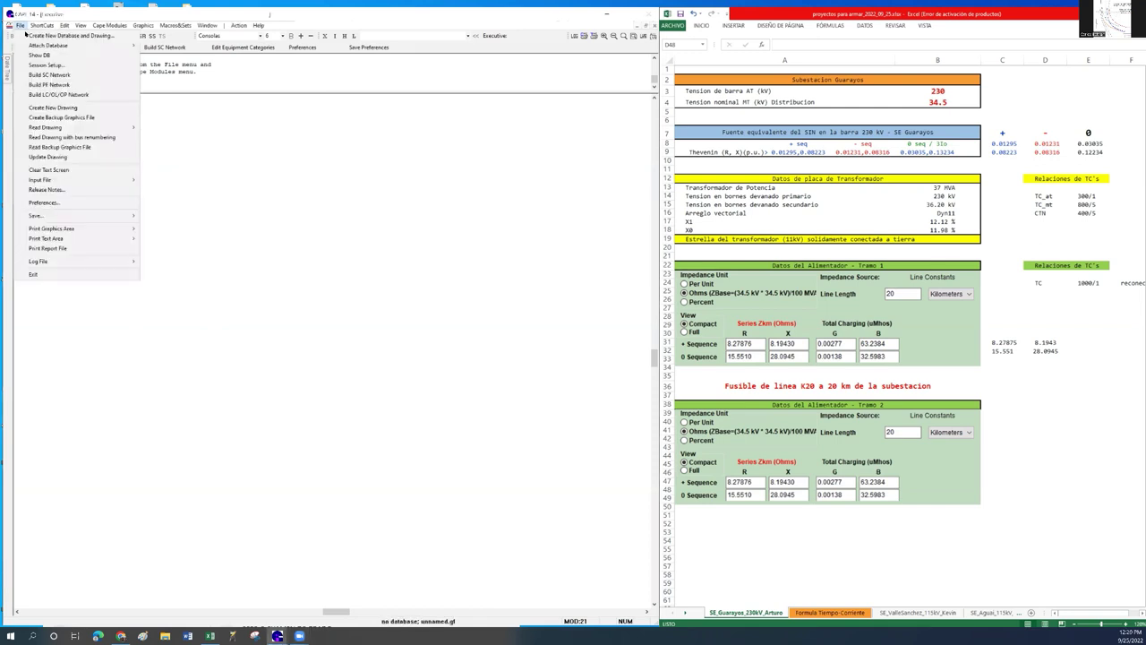
left_click(98, 36)
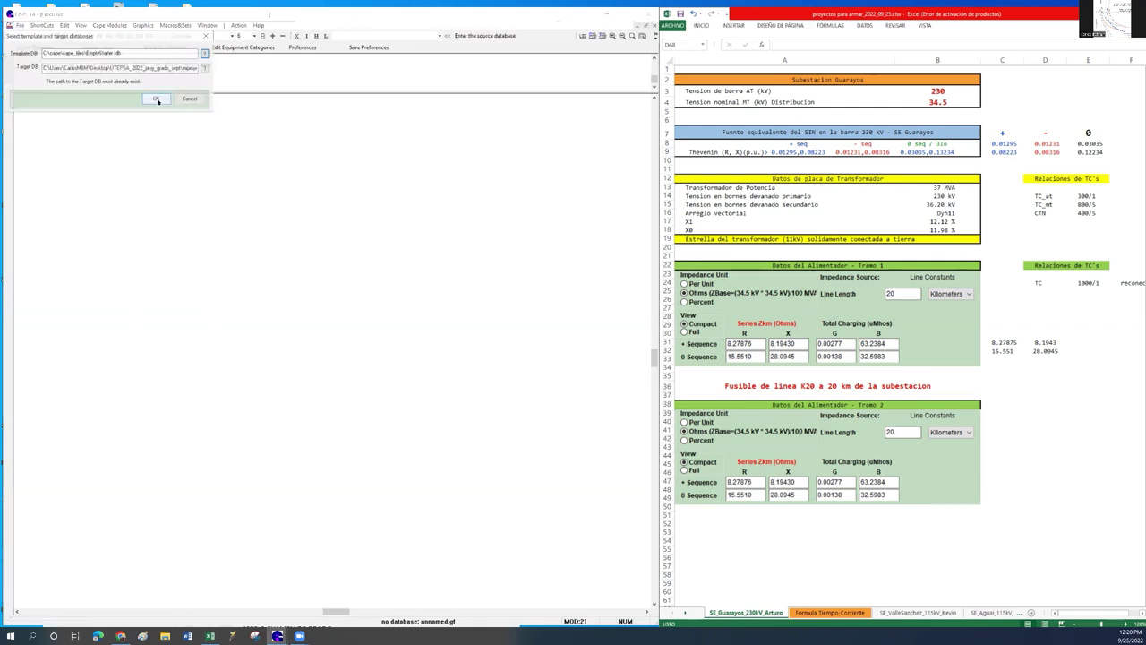
left_click(206, 55)
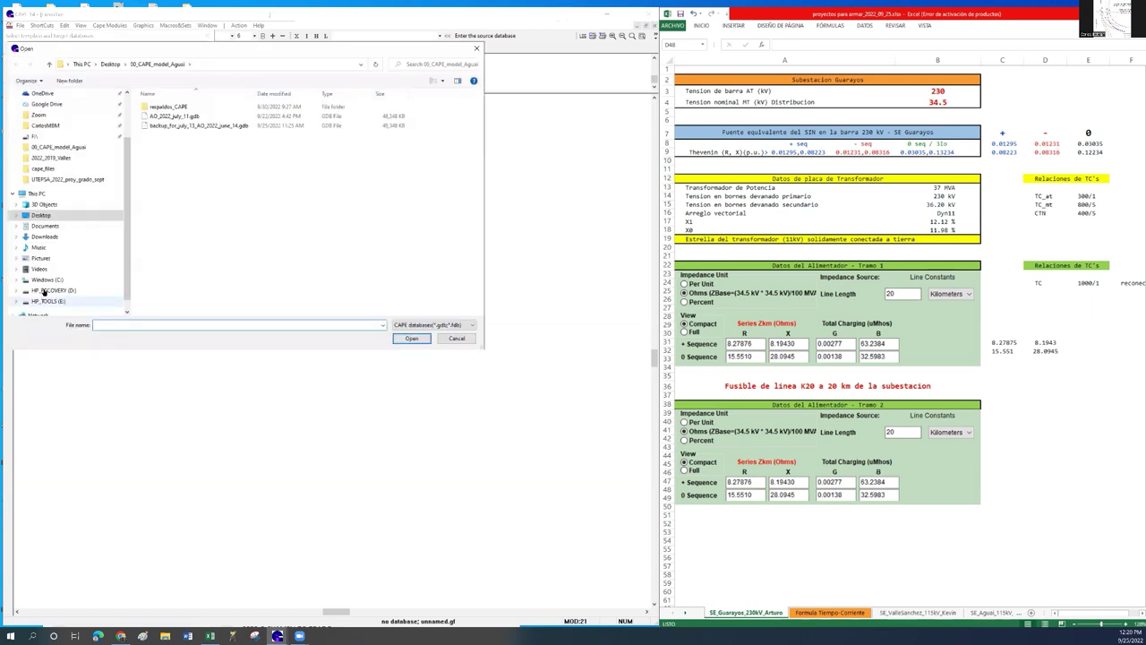
left_click(47, 279)
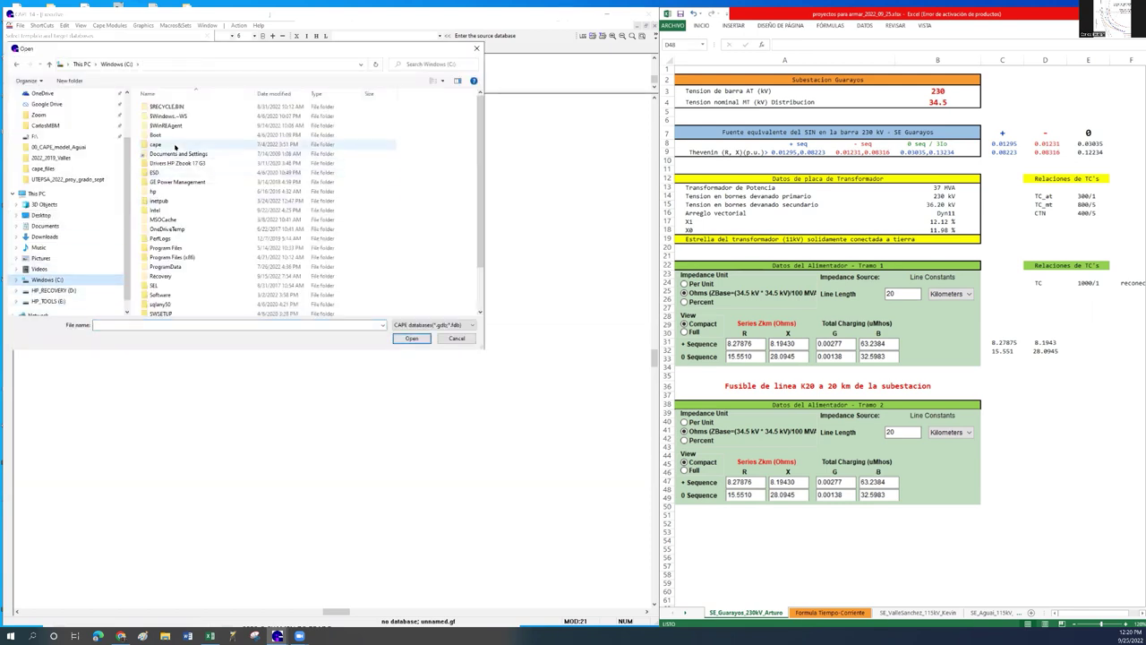
double_click(174, 144)
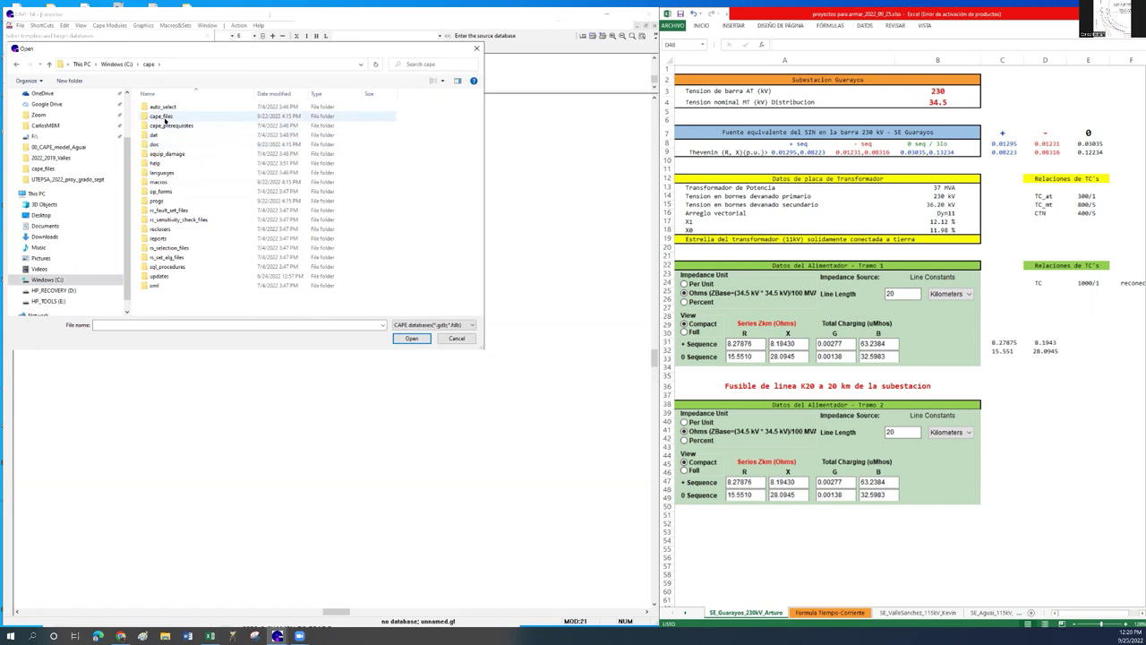
double_click(163, 117)
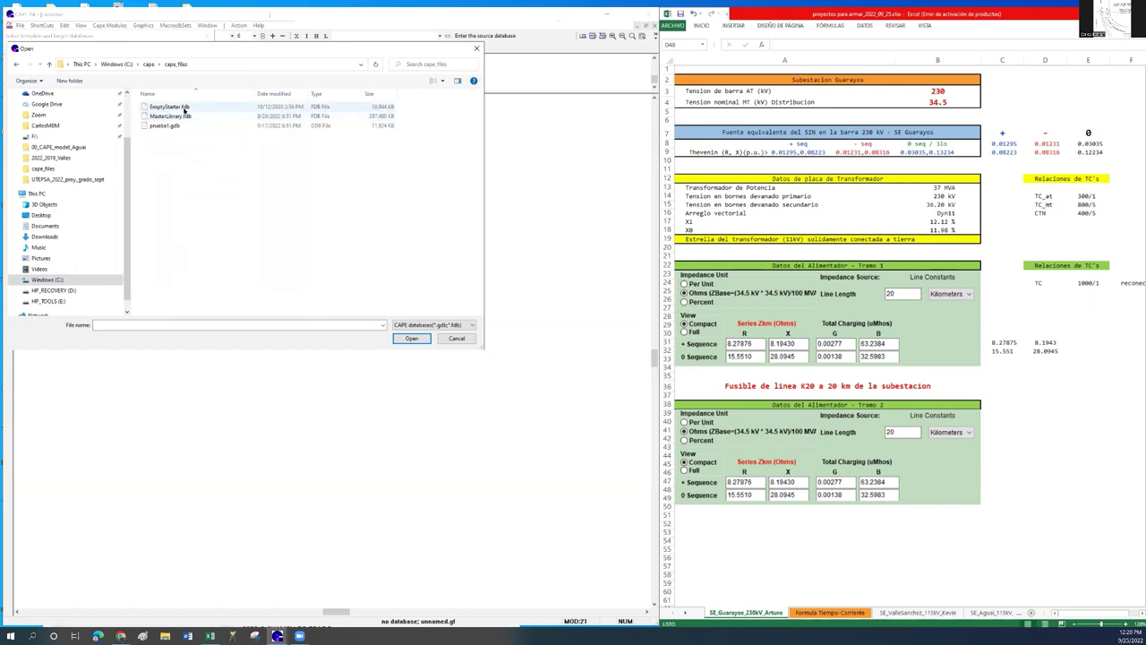
left_click(170, 106)
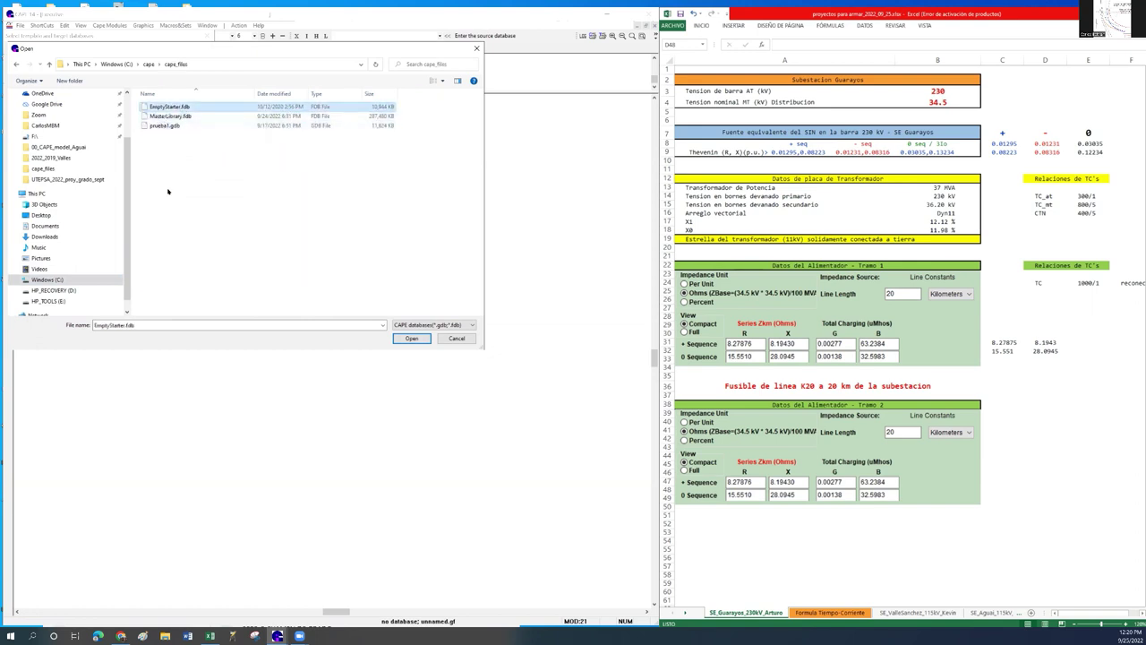
left_click(410, 338)
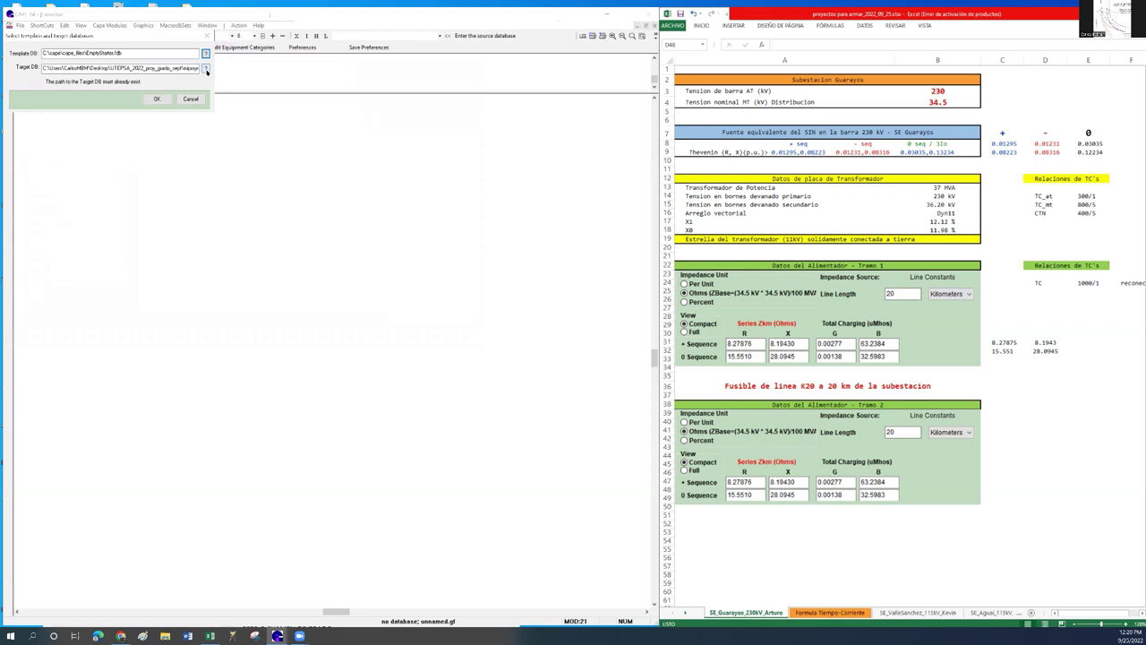
Set the target database to a new Guarayos file in the UTEPSA_2022_proy_grado_sept folder.
left_click(206, 69)
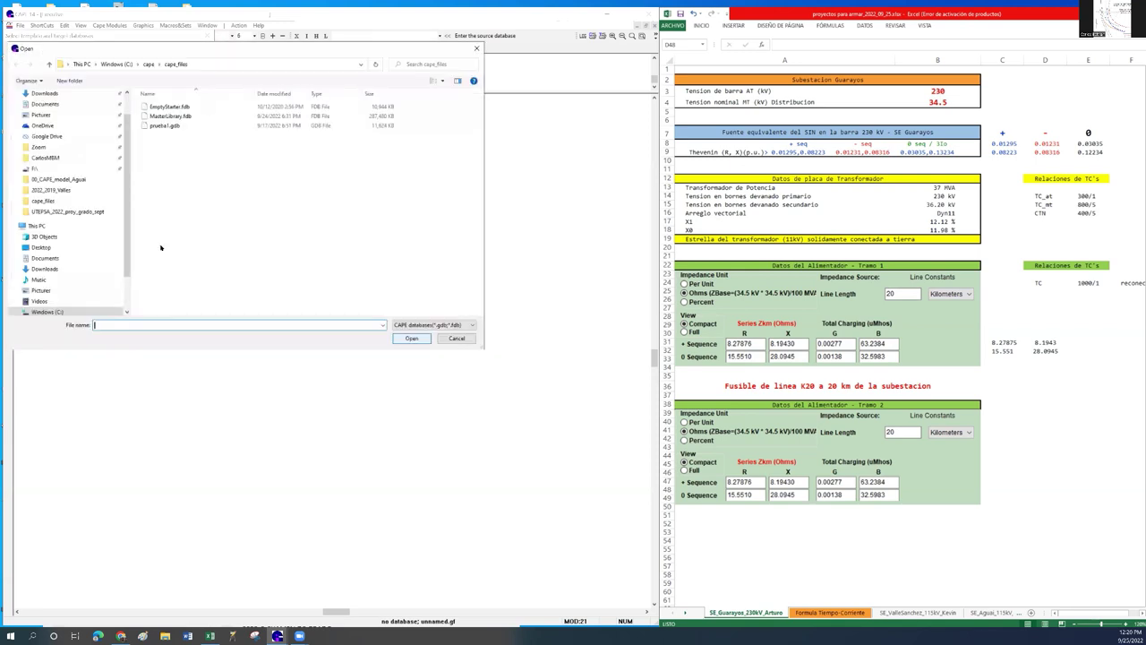
scroll(127, 204, "down", 2)
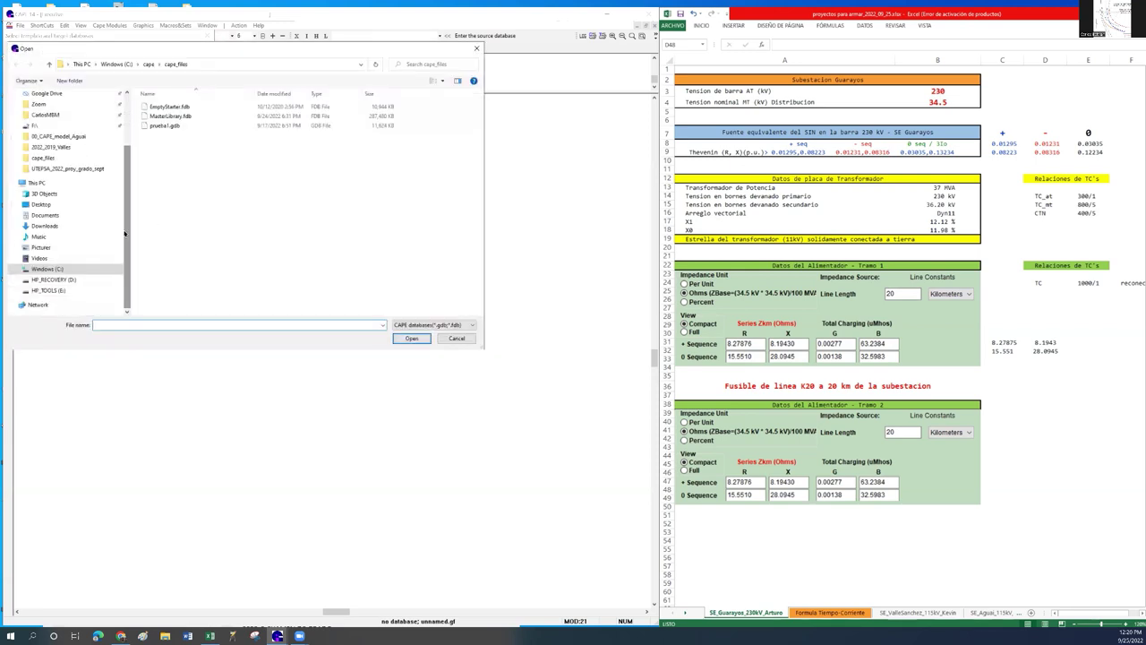
scroll(128, 170, "up", 2)
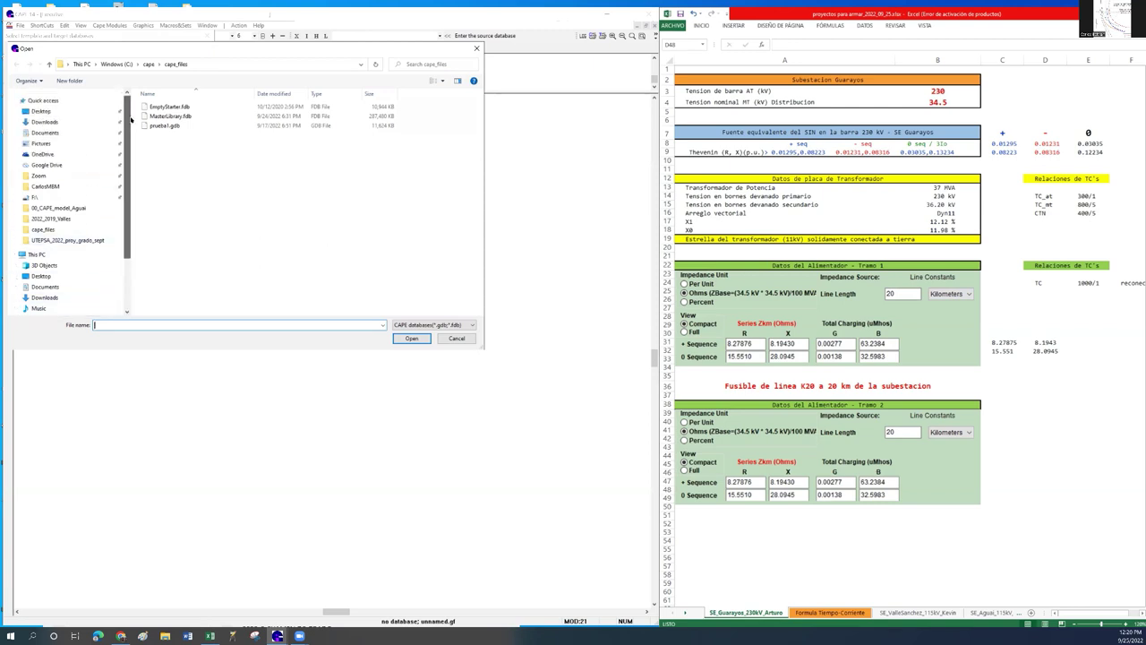
left_click(90, 242)
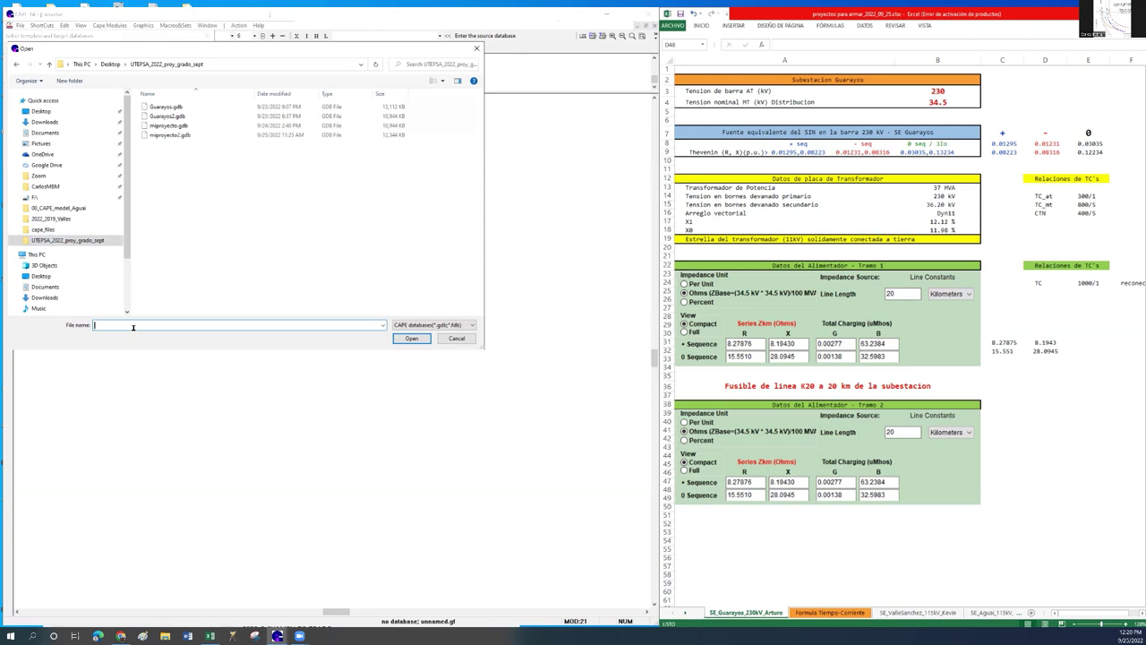
type("Guaray")
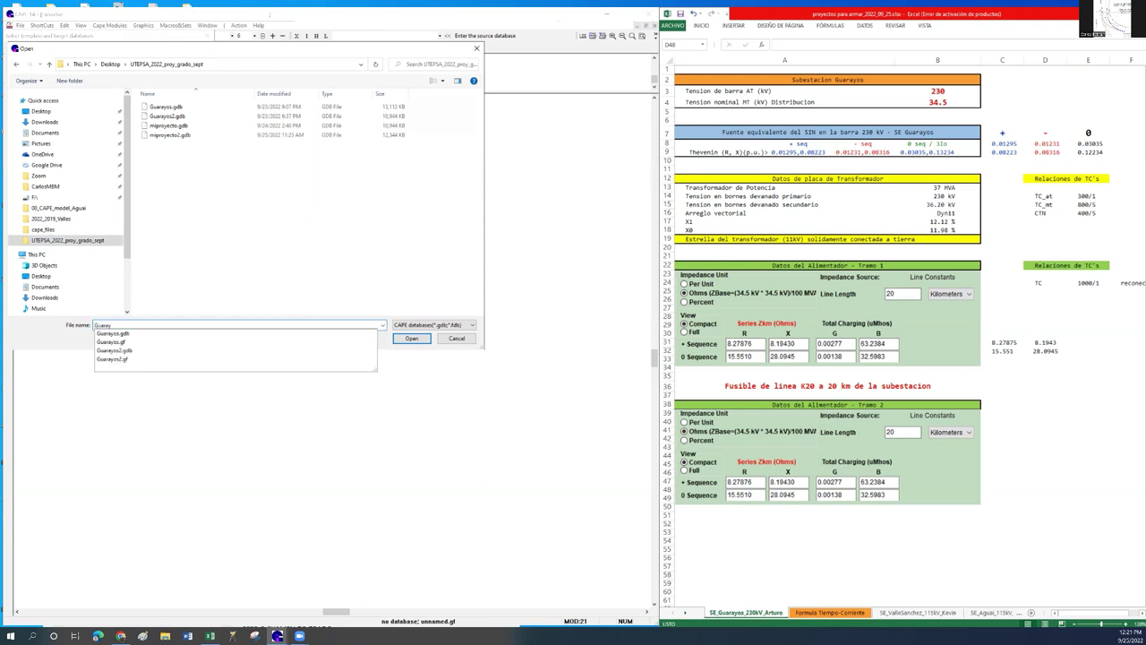
type("os_2022")
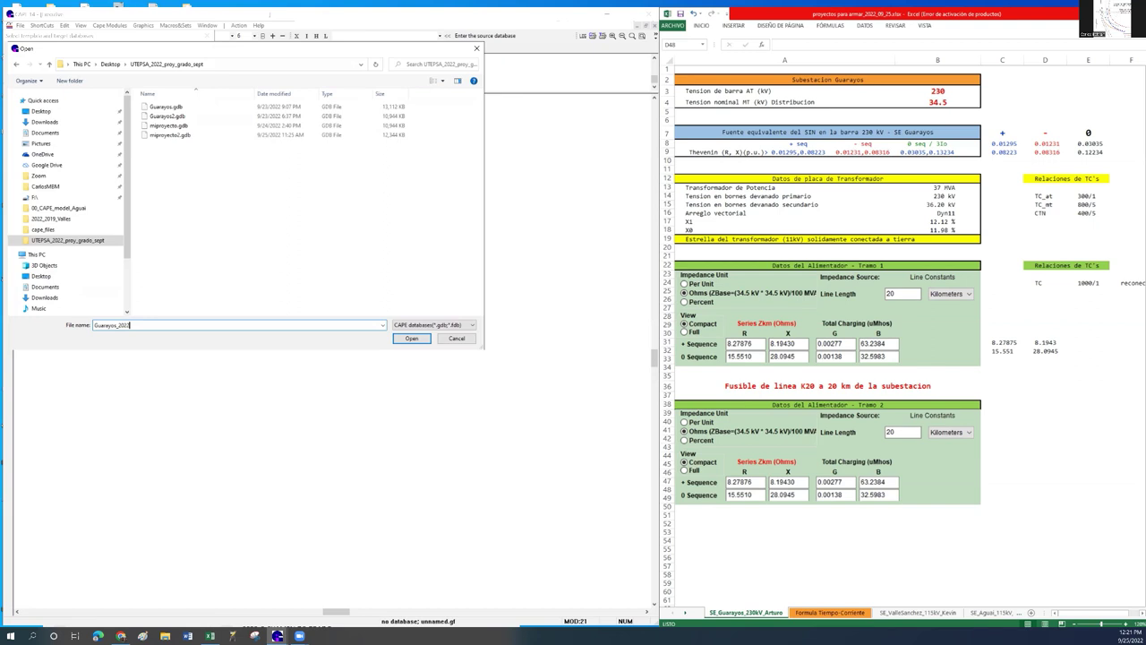
type("0925")
left_click(411, 338)
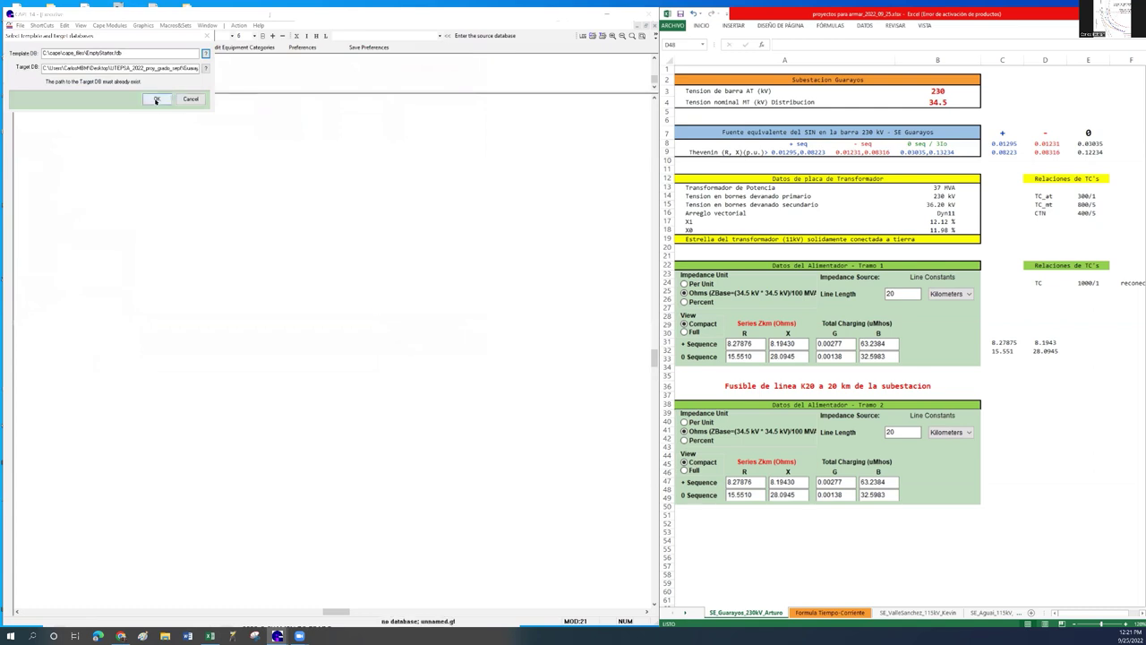
Create and attach Guarayos_20220925.gdb, then open an empty One-Line Diagram.
left_click(155, 99)
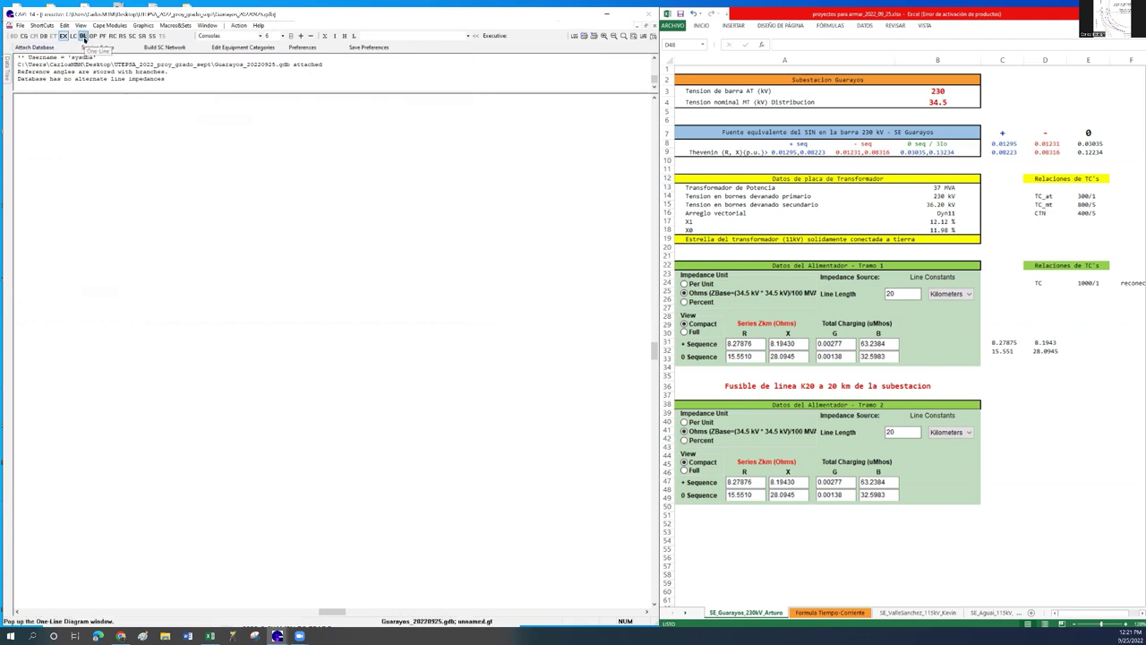
left_click(83, 37)
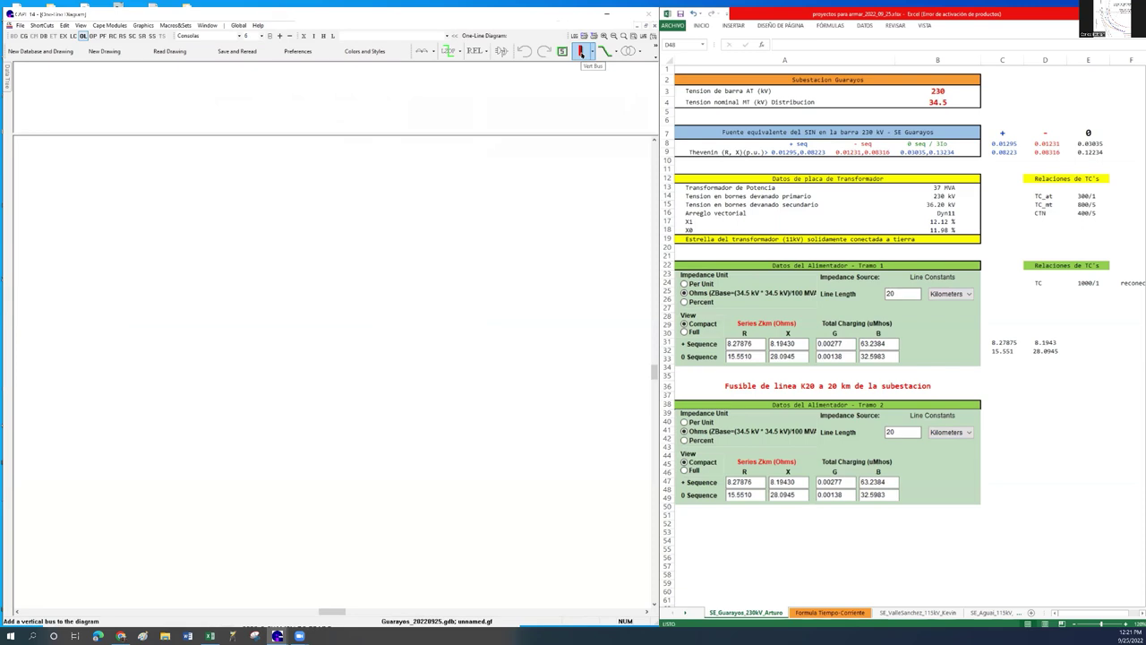
Place a vertical bus numbered 1 (Bus_1) on the diagram with a 230 kV base voltage.
left_click(582, 54)
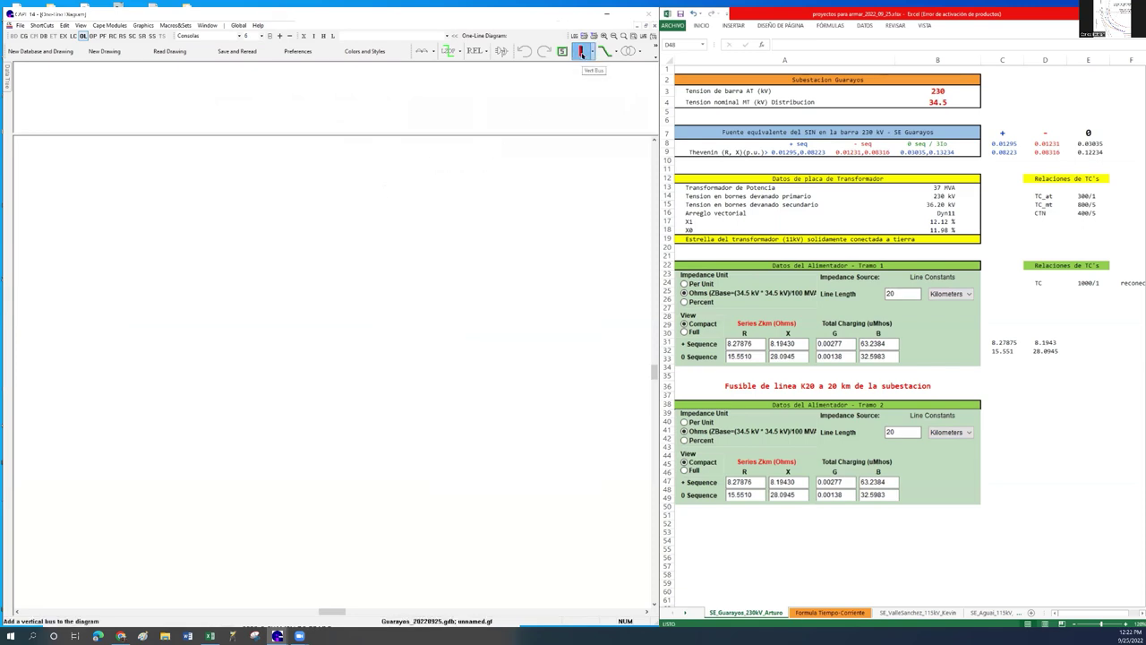
left_click(216, 229)
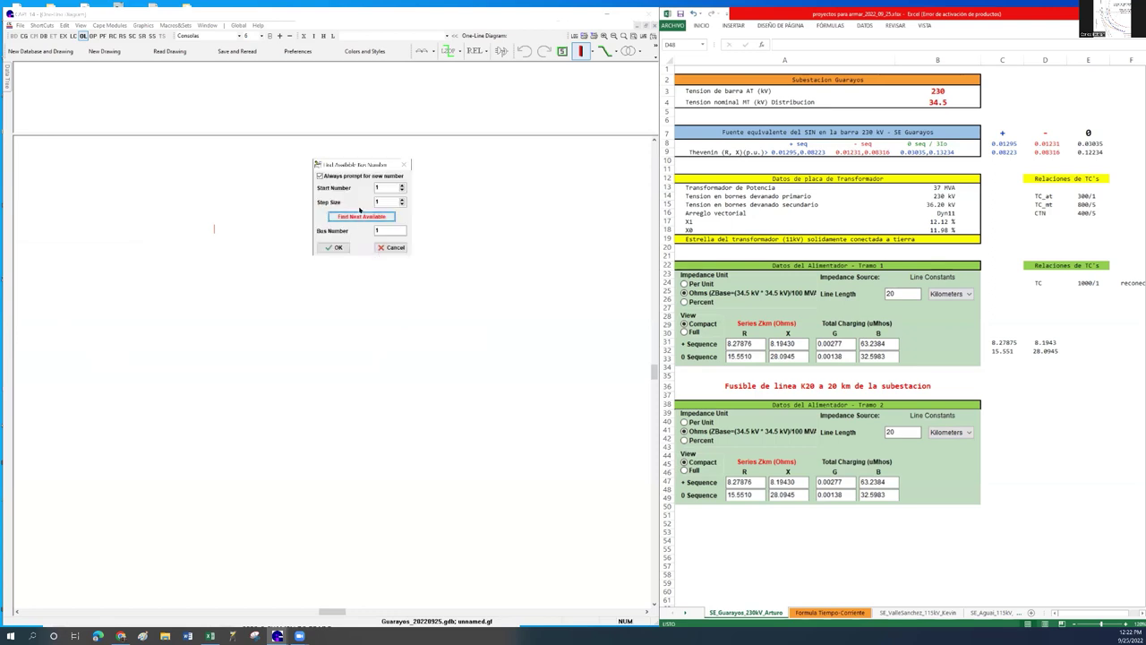
left_click(336, 249)
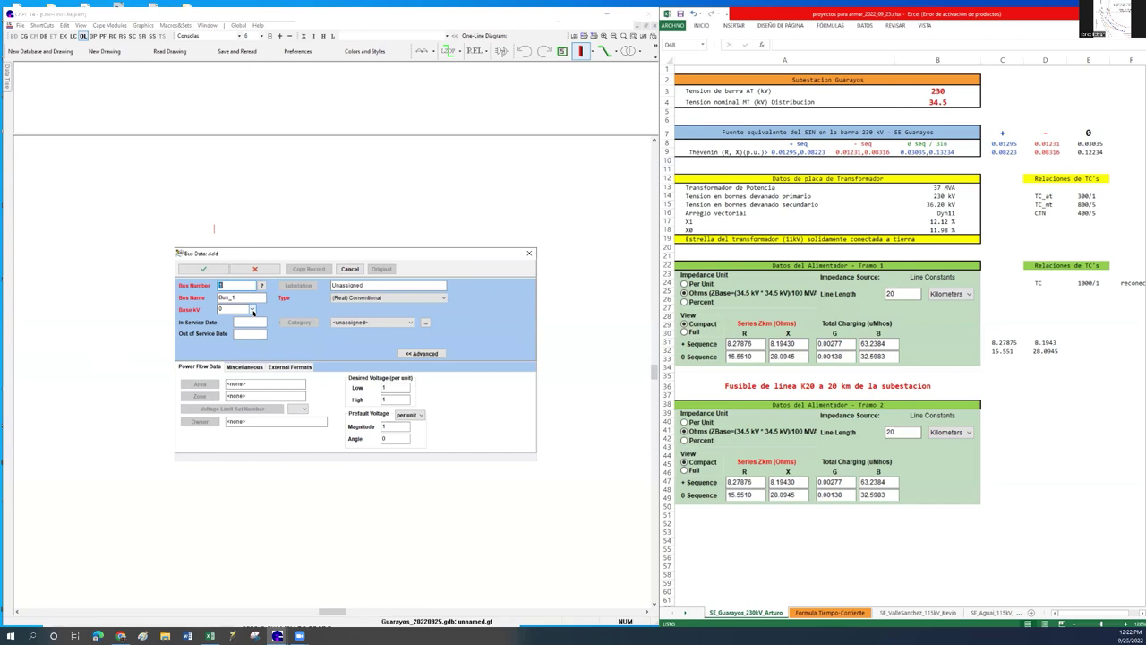
left_click(232, 310)
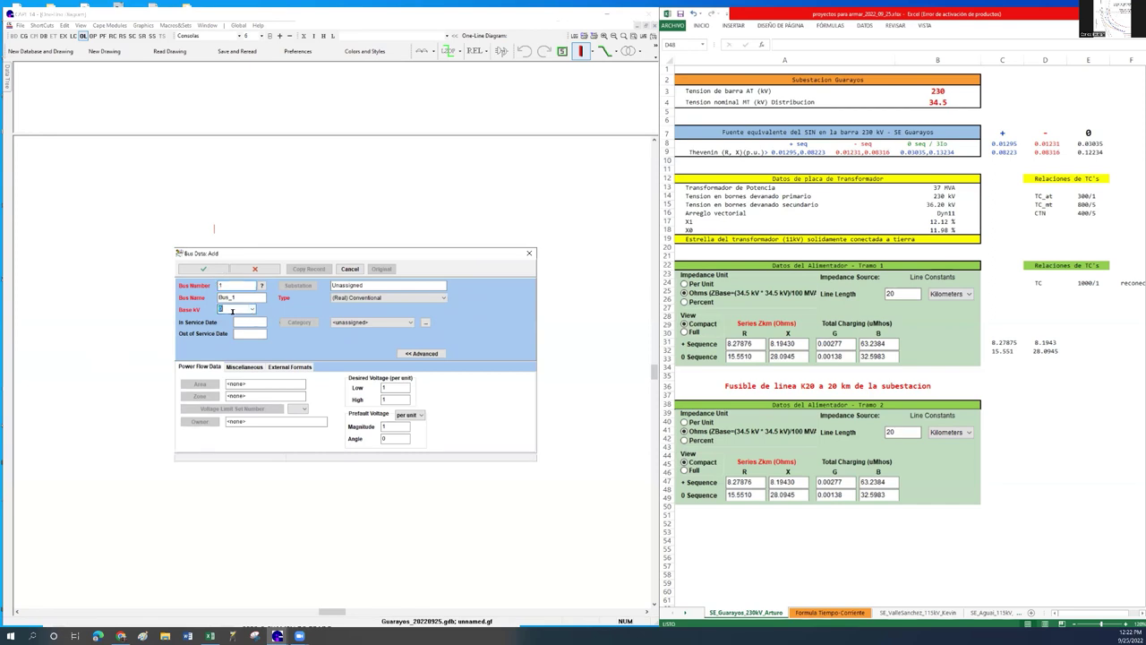
type("230")
Confirm Bus_1 onto the one-line diagram and arrange the diagram window beside the spreadsheet.
left_click(204, 269)
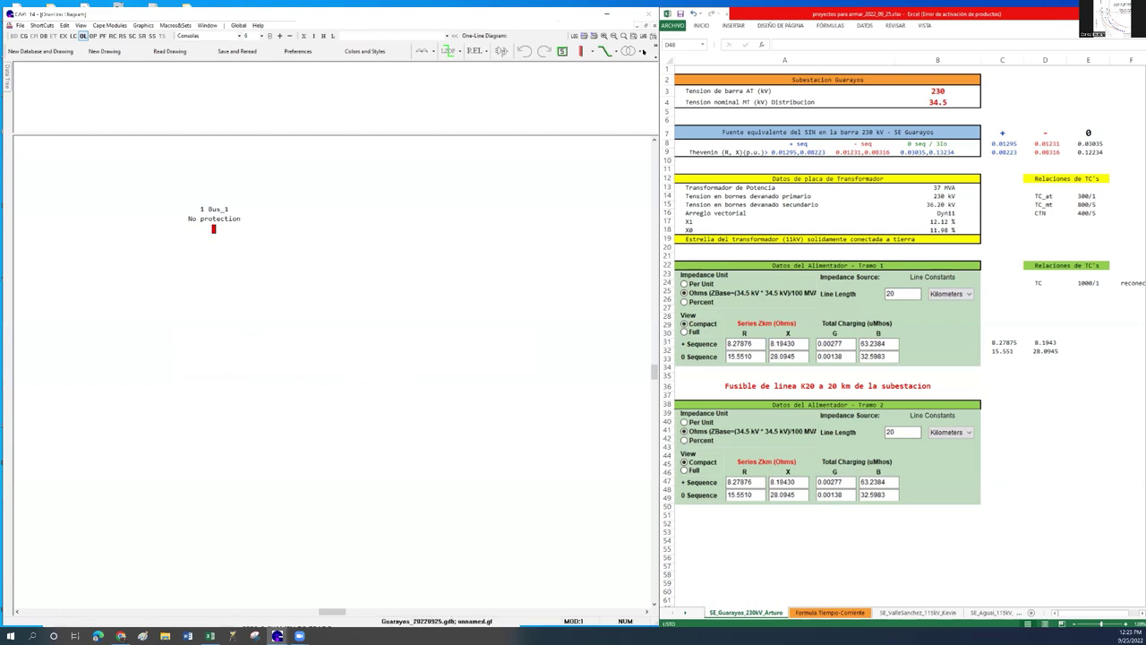
left_click_drag(660, 63, 763, 63)
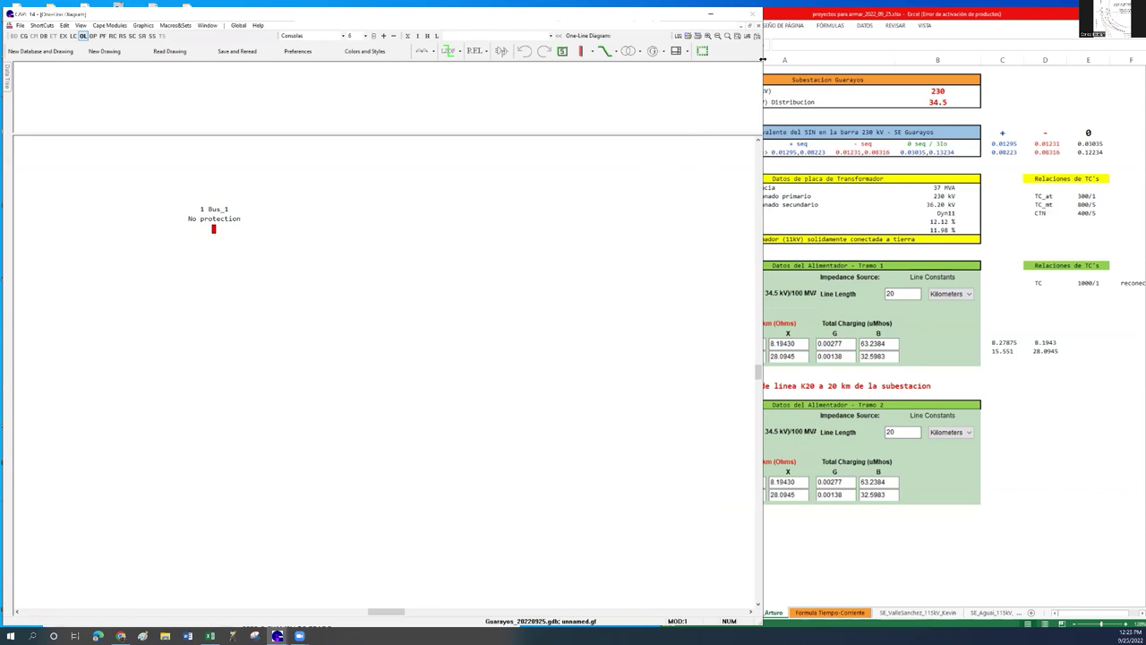
left_click_drag(763, 59, 660, 59)
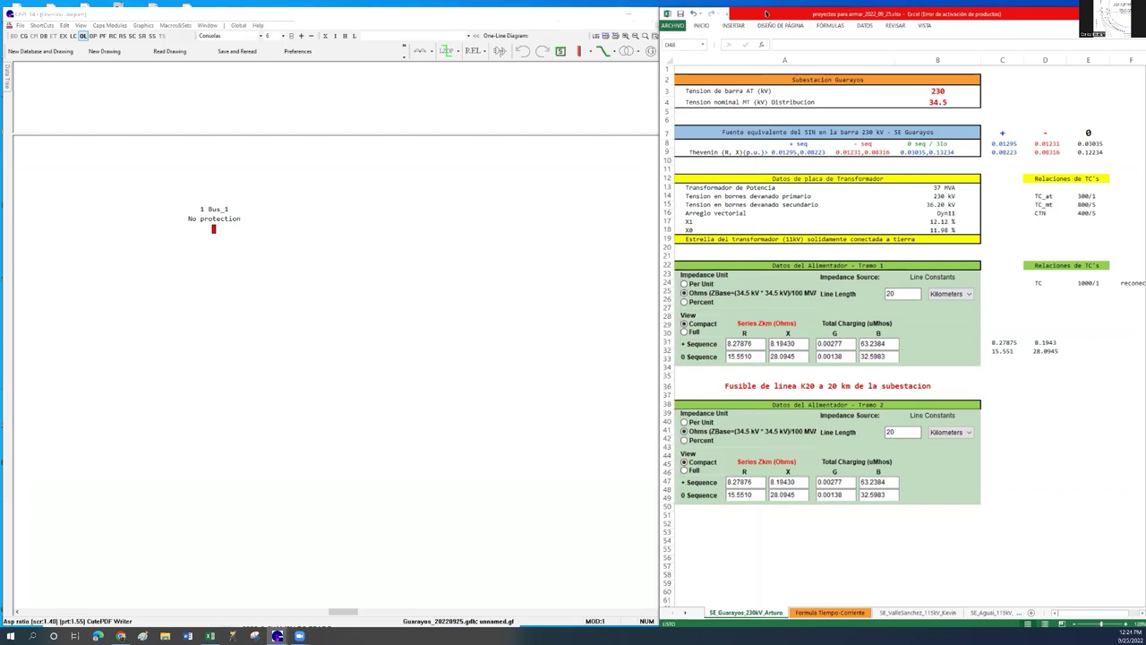
left_click_drag(765, 13, 787, 13)
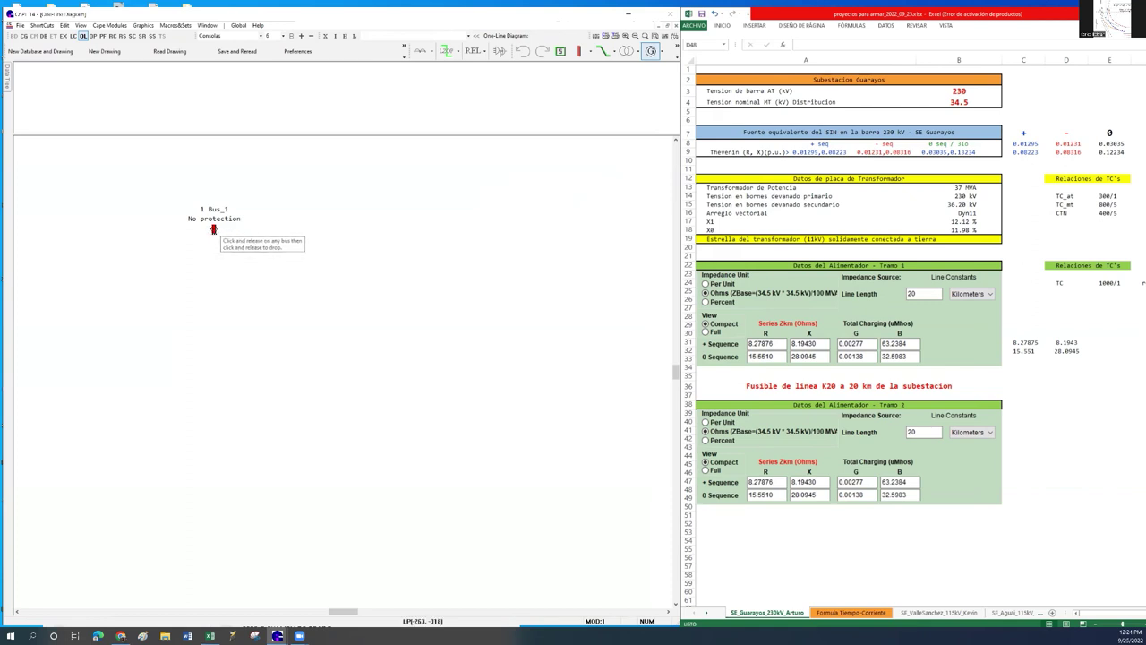
Connect a generator to Bus_1, placing it to the left of the bus.
left_click(214, 229)
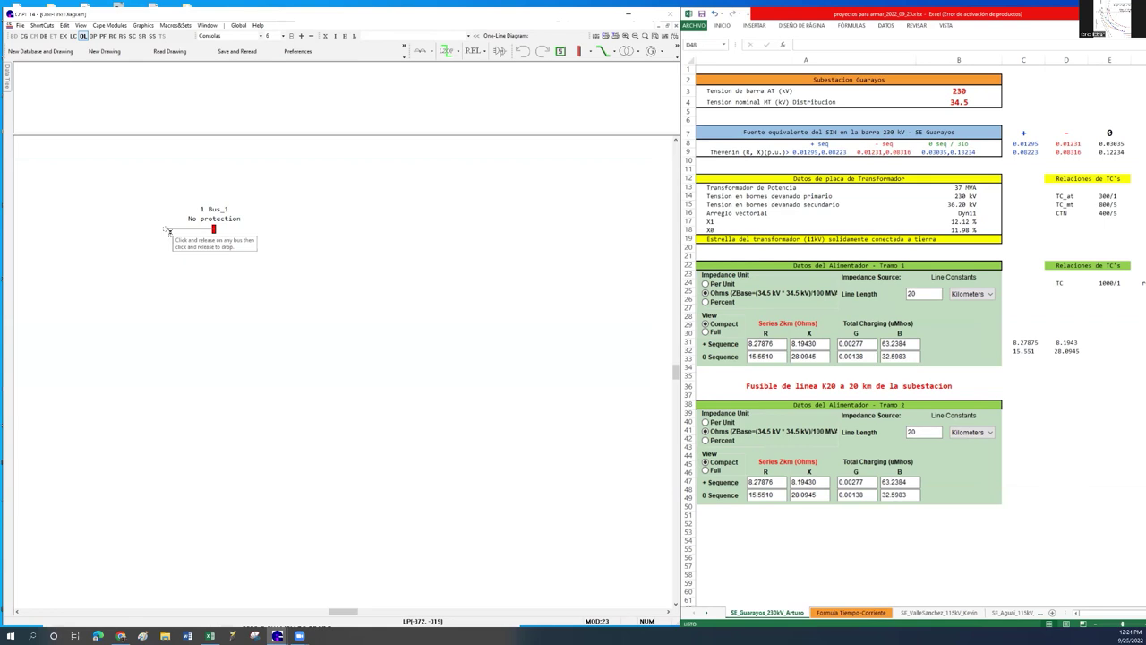
left_click(167, 229)
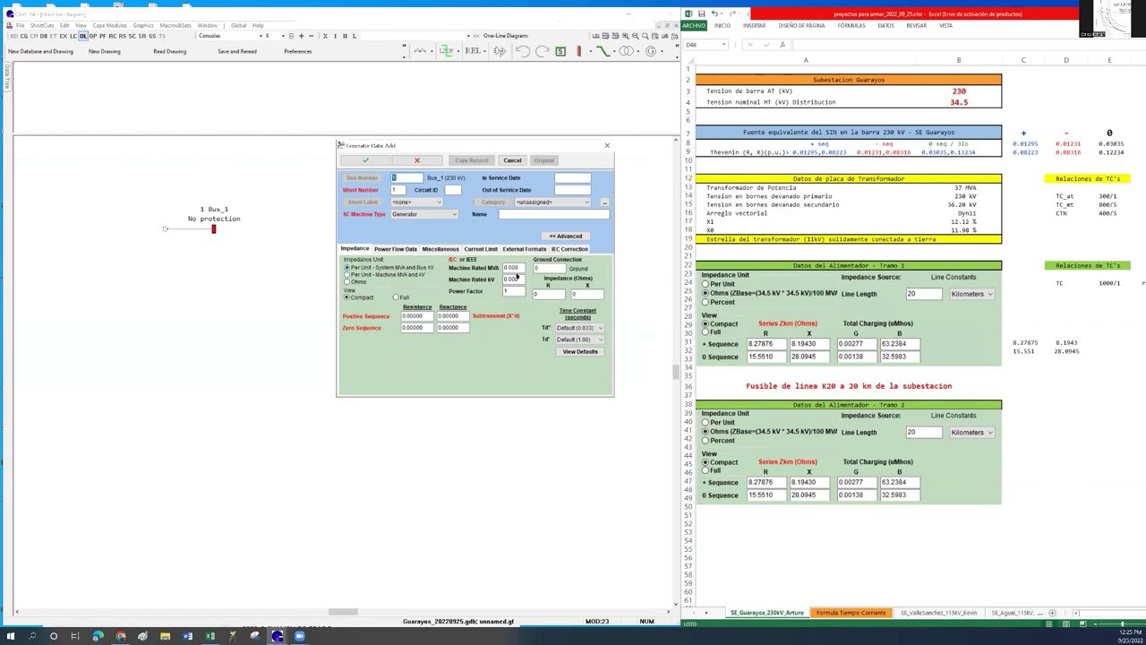
Rate the generator at 100 MVA and 230 kV and show the full impedance view.
left_click(512, 268)
type("100")
key("Tab")
type("230")
left_click(394, 297)
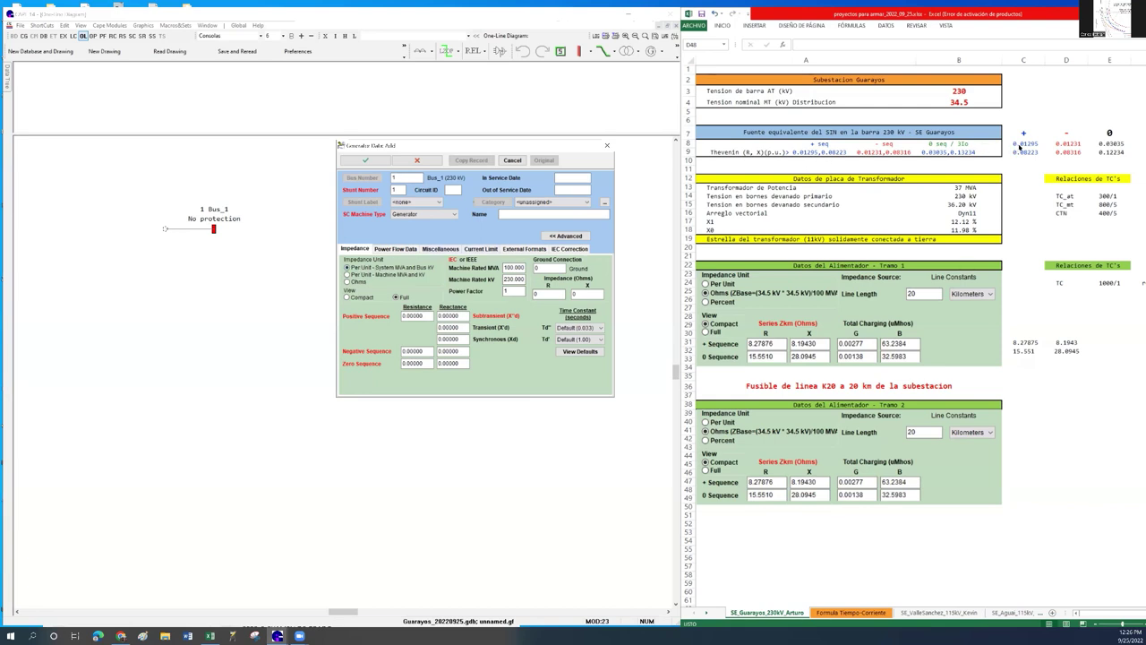
Enter positive-sequence R 0.01295 and X 0.08223 from Excel cells C8 and C9.
left_click(1020, 143)
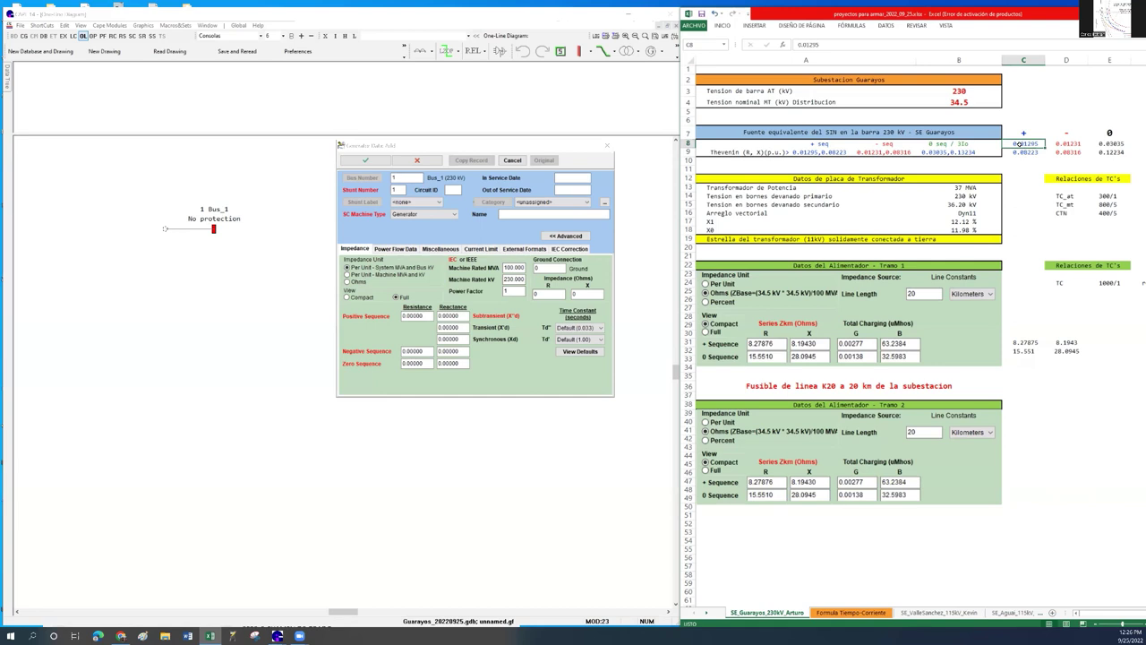
key("ctrl+c")
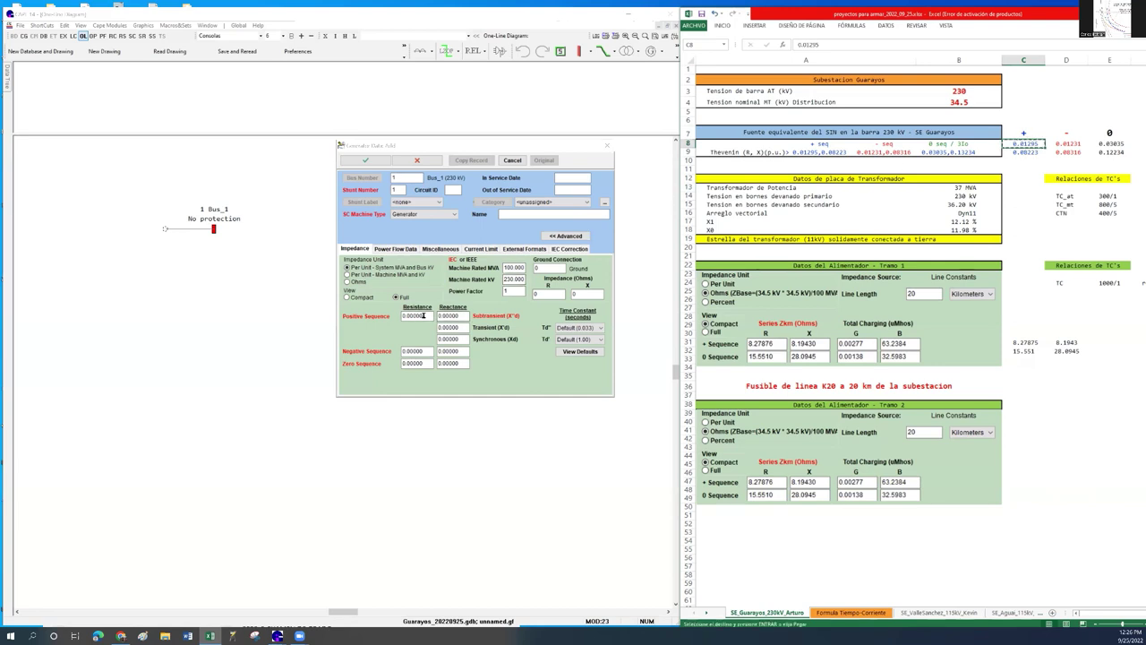
double_click(424, 317)
key("ctrl+v")
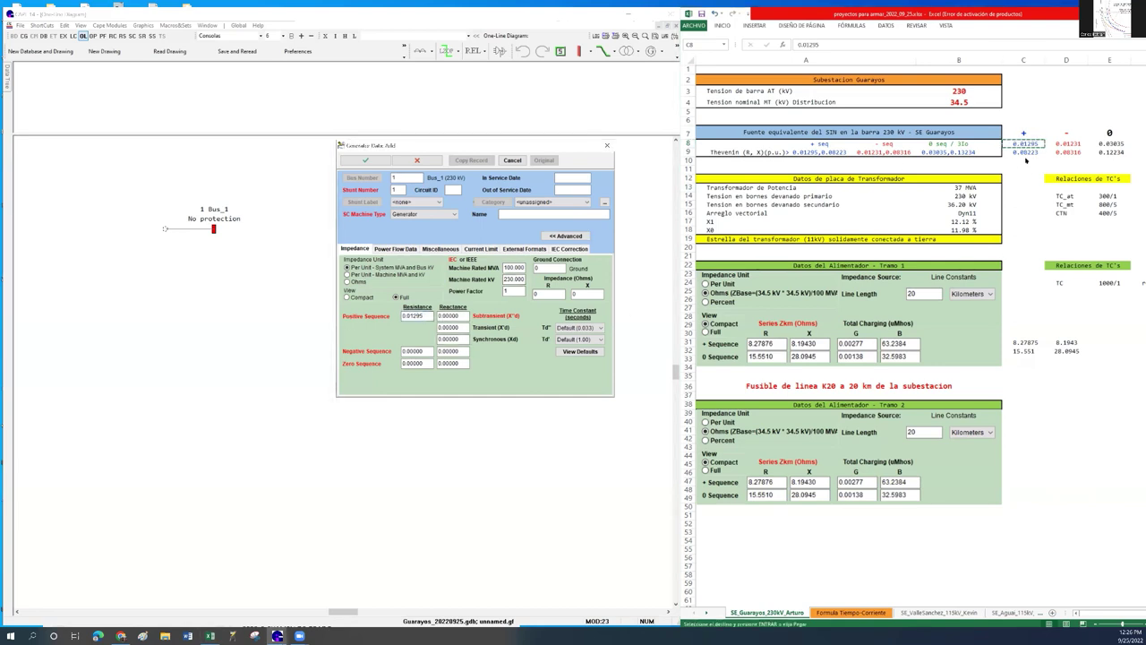
left_click(1023, 152)
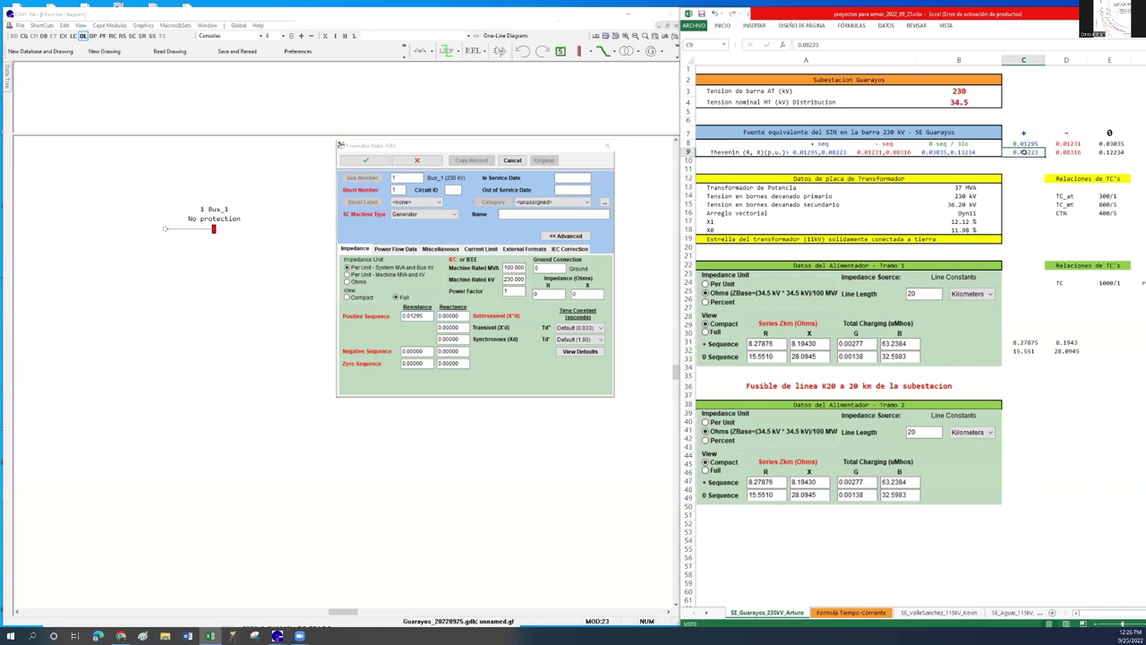
key("ctrl+c")
double_click(453, 316)
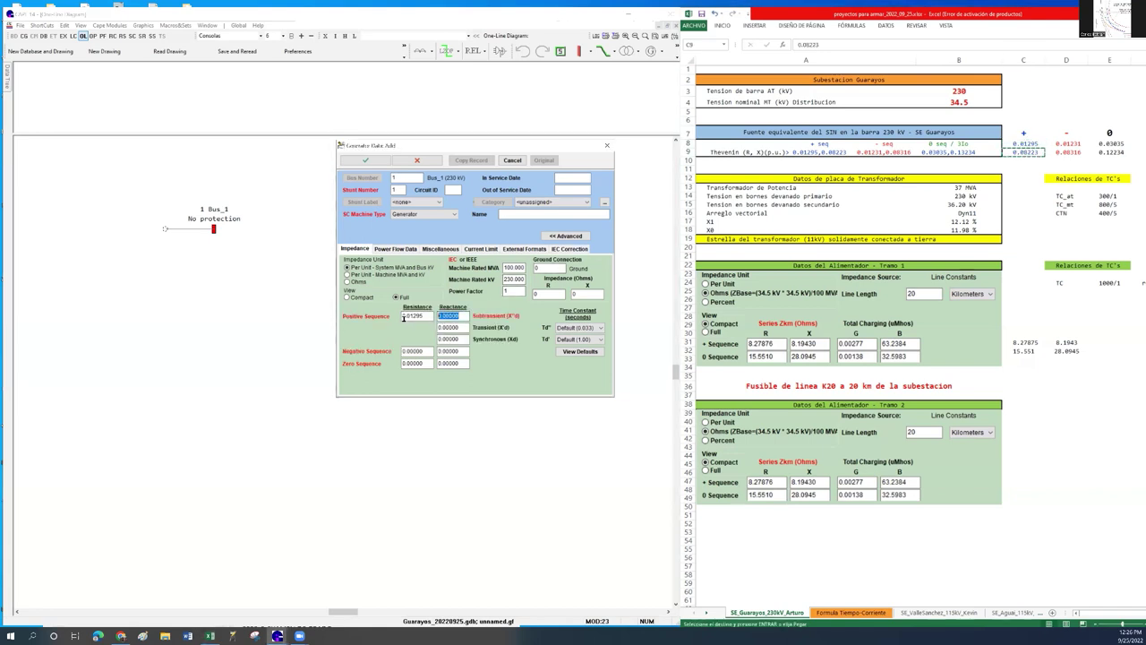
key("ctrl+v")
Set the transient and synchronous reactances to 0.08223 as well.
double_click(452, 316)
key("Tab")
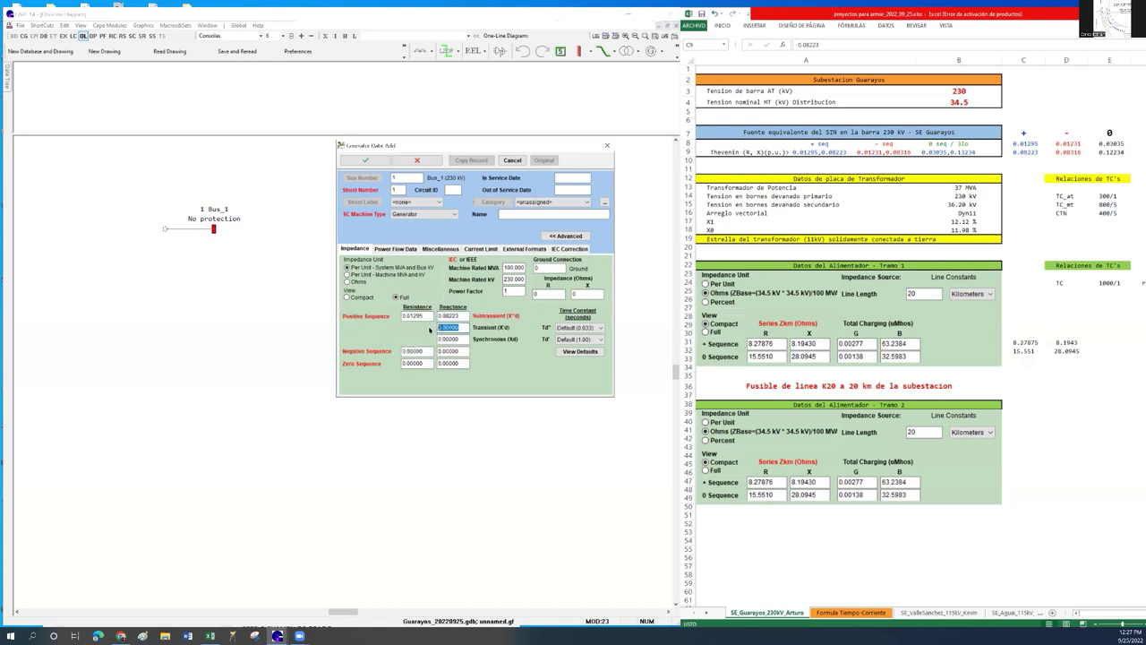
key("ctrl+v")
key("Tab")
key("ctrl+v")
Enter negative-sequence R 0.01231 and X 0.08316 from Excel cells D8 and D9.
left_click(1066, 144)
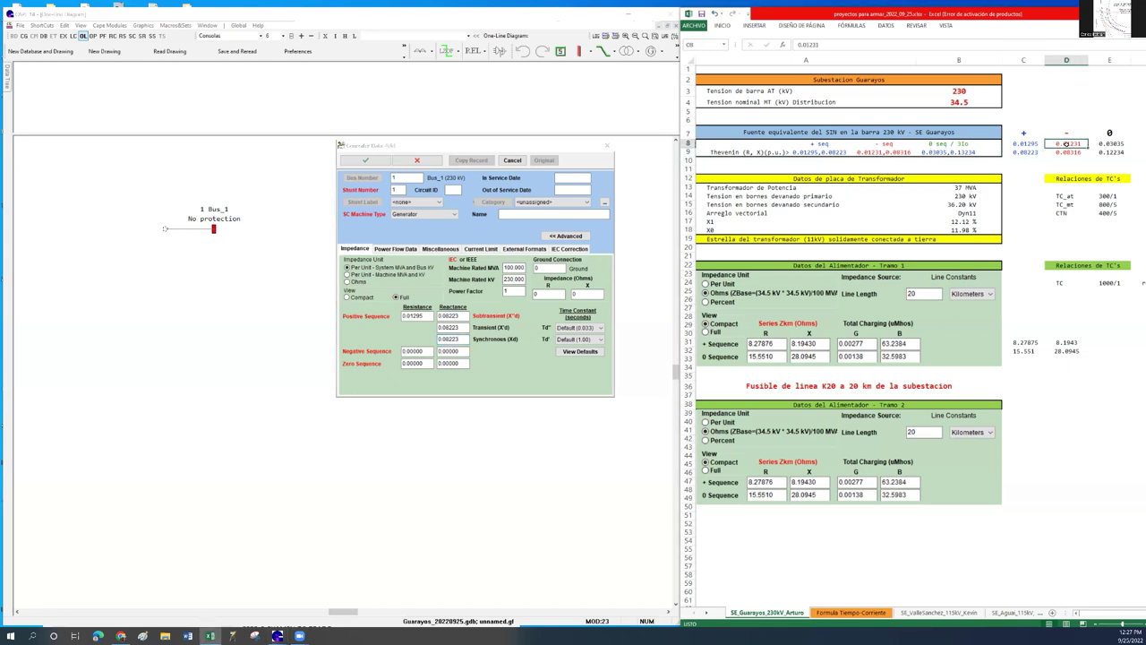
double_click(809, 44)
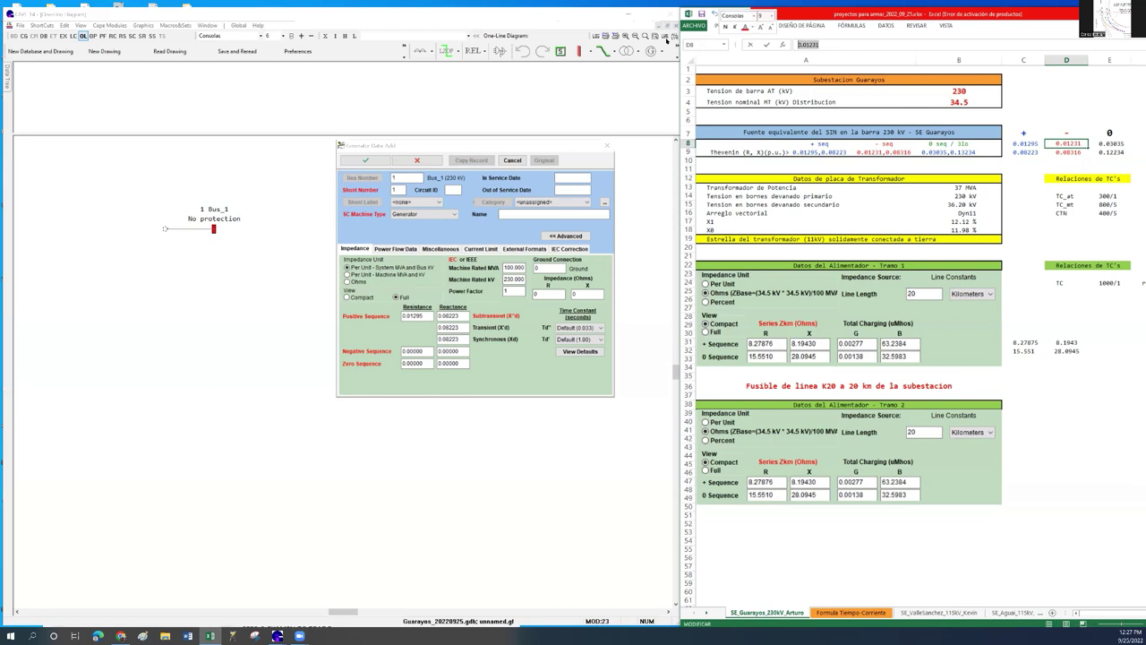
key("ctrl+c")
left_click(416, 351)
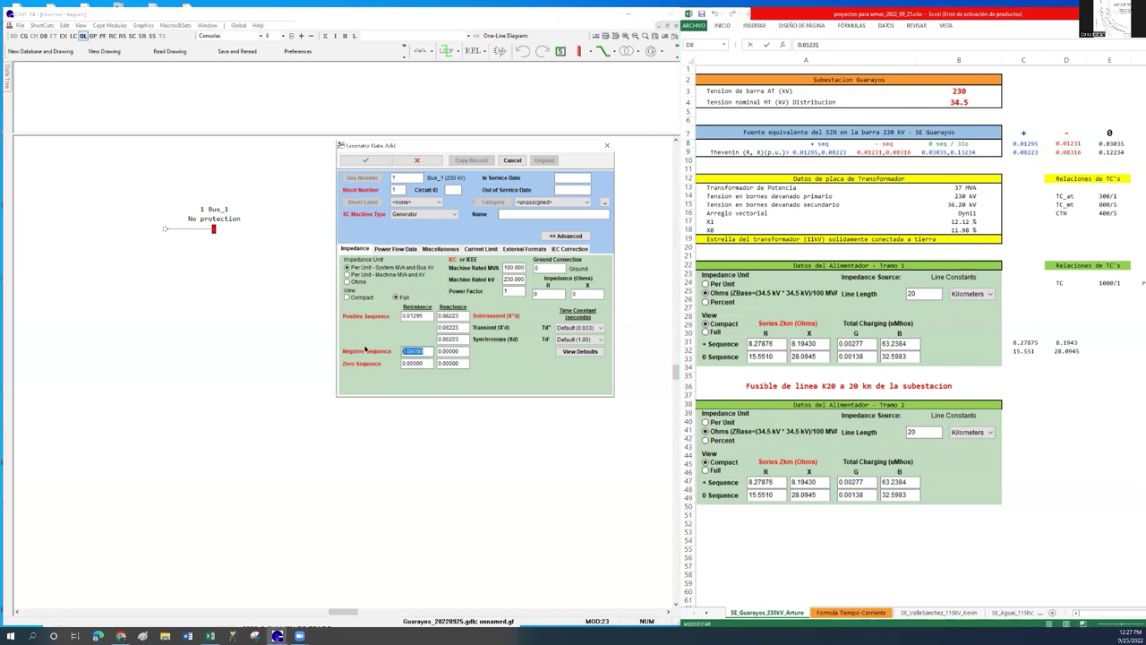
key("ctrl+v")
left_click(1067, 153)
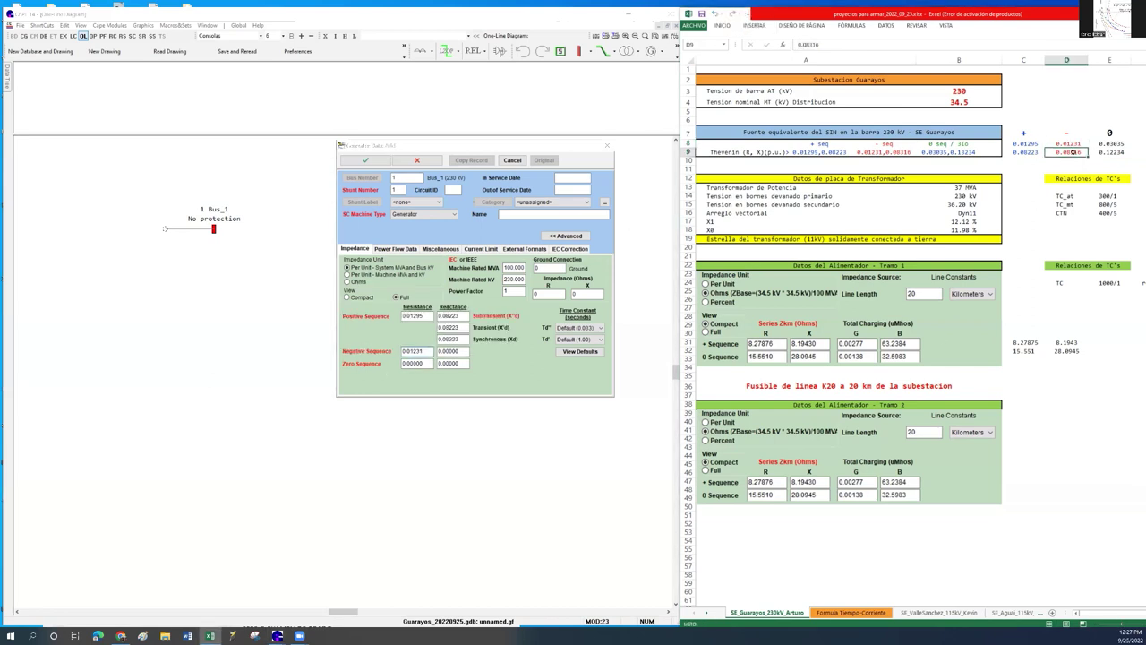
key("ctrl+c")
left_click(453, 351)
key("ctrl+v")
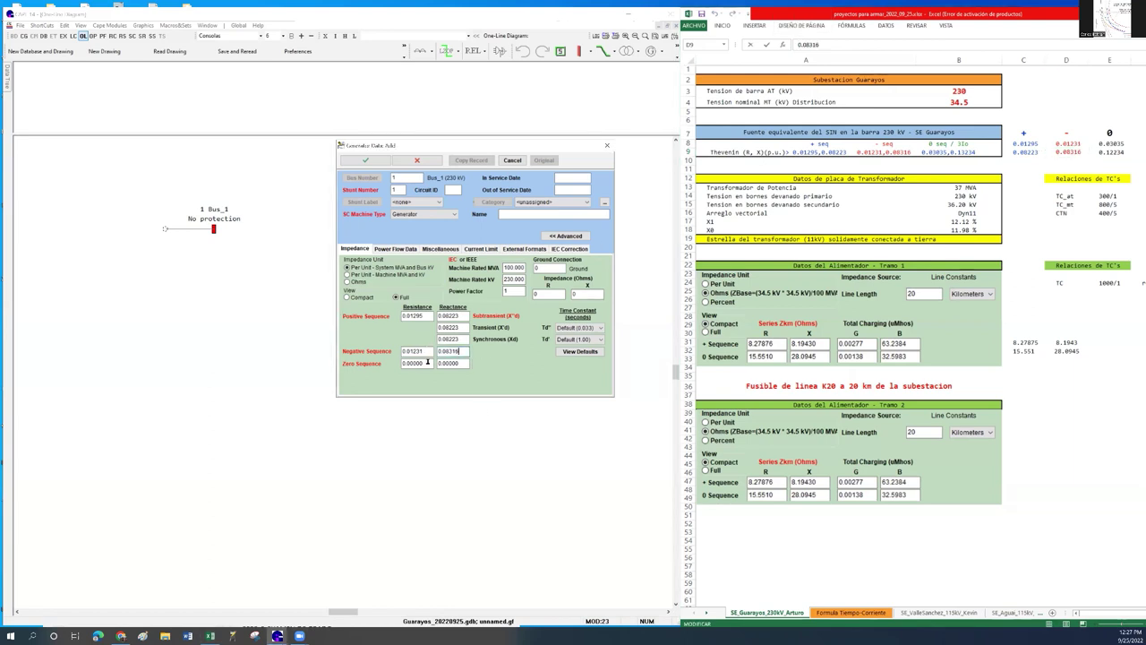
Enter zero-sequence R 0.03035 and X 0.12234 from Excel cells E8 and E9.
left_click(419, 363)
left_click(1074, 154)
left_click(1112, 143)
double_click(838, 46)
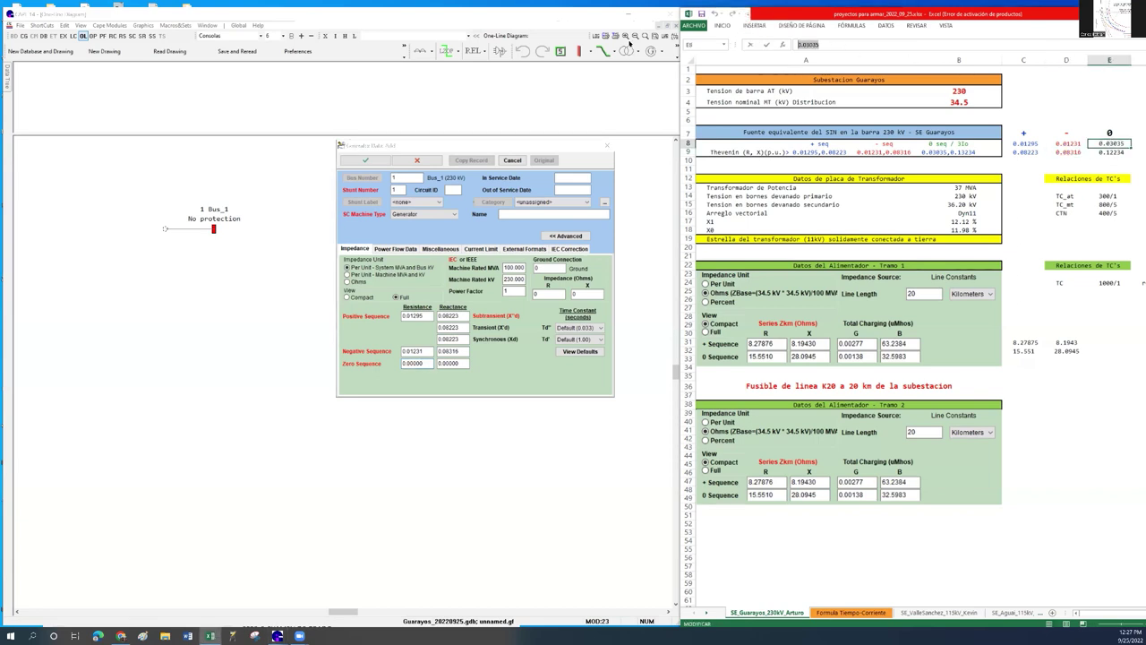
left_click(426, 361)
double_click(426, 361)
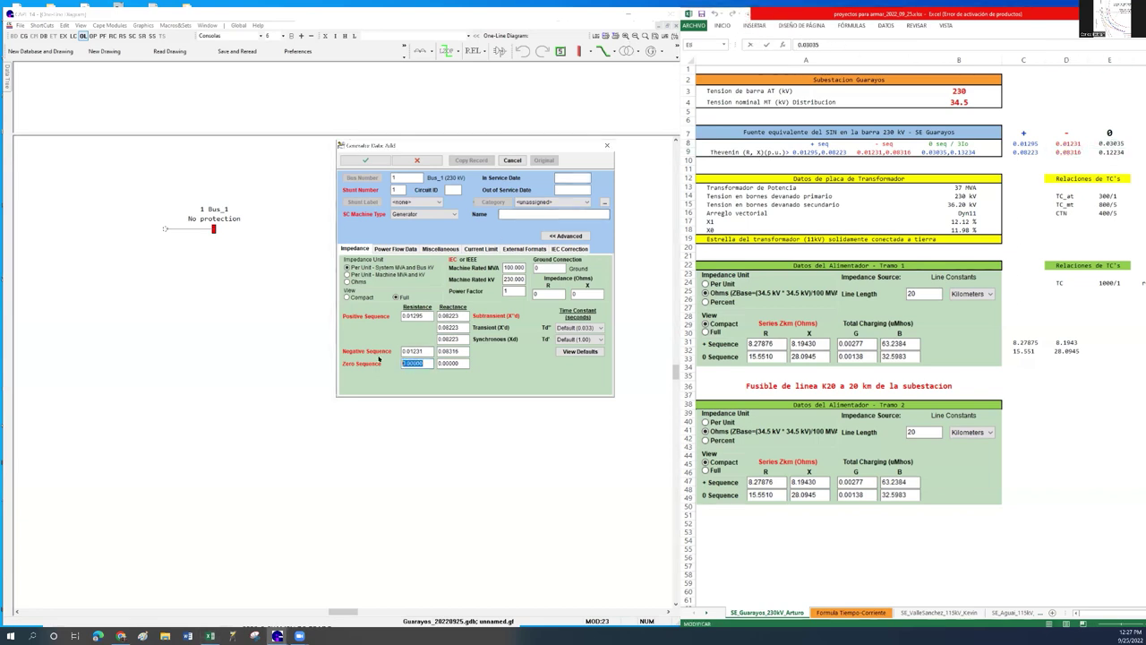
key("ctrl+v")
left_click(1100, 152)
left_click(1101, 152)
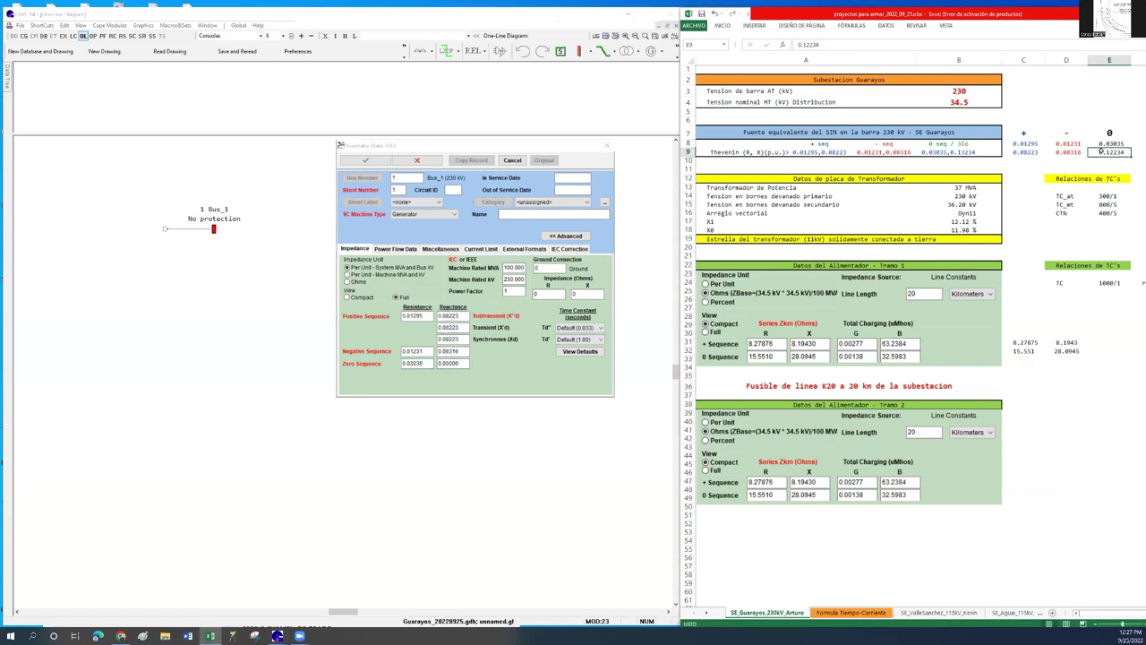
double_click(810, 45)
double_click(452, 363)
key("ctrl+v")
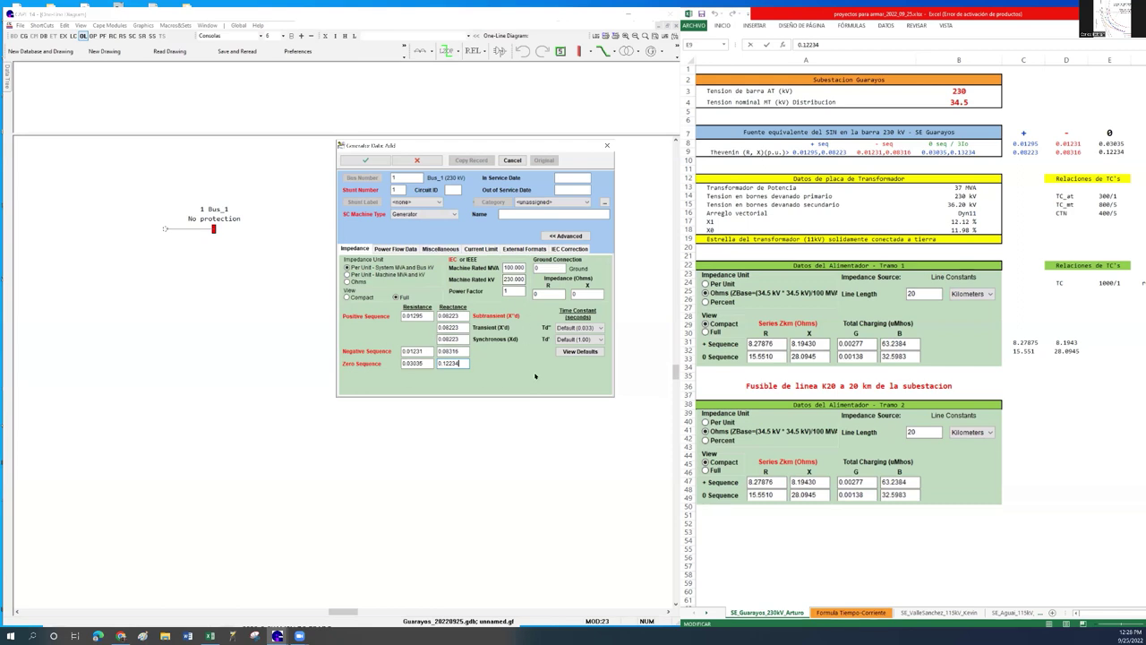
Add the generator to Bus_1, then switch to the short-circuit module and back.
left_click(376, 161)
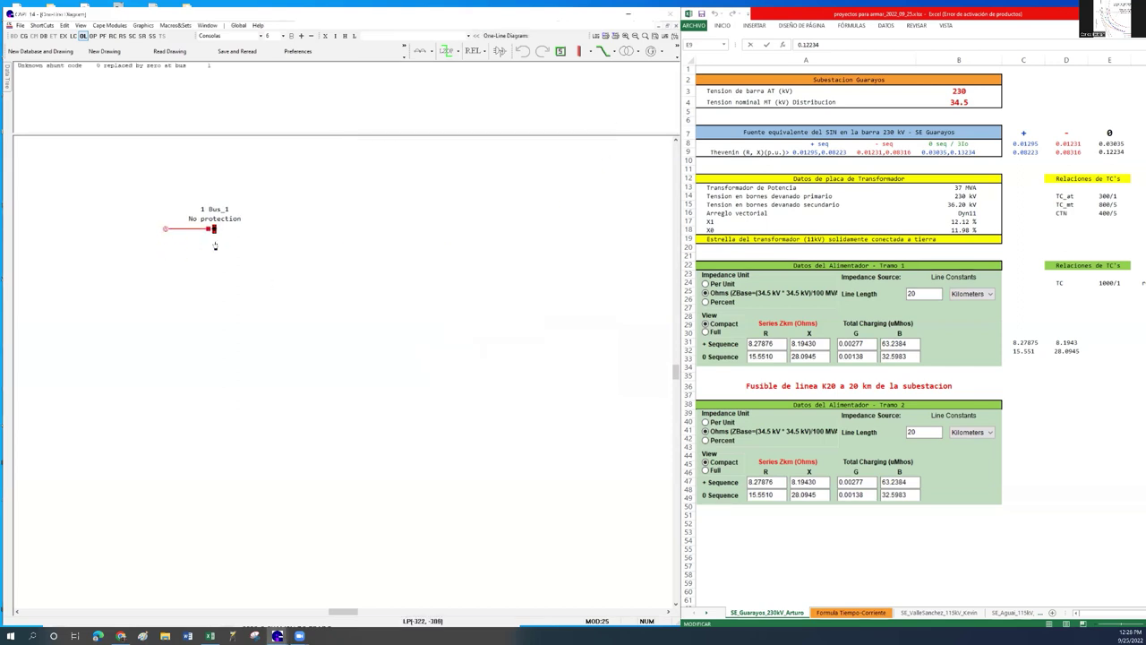
left_click(130, 36)
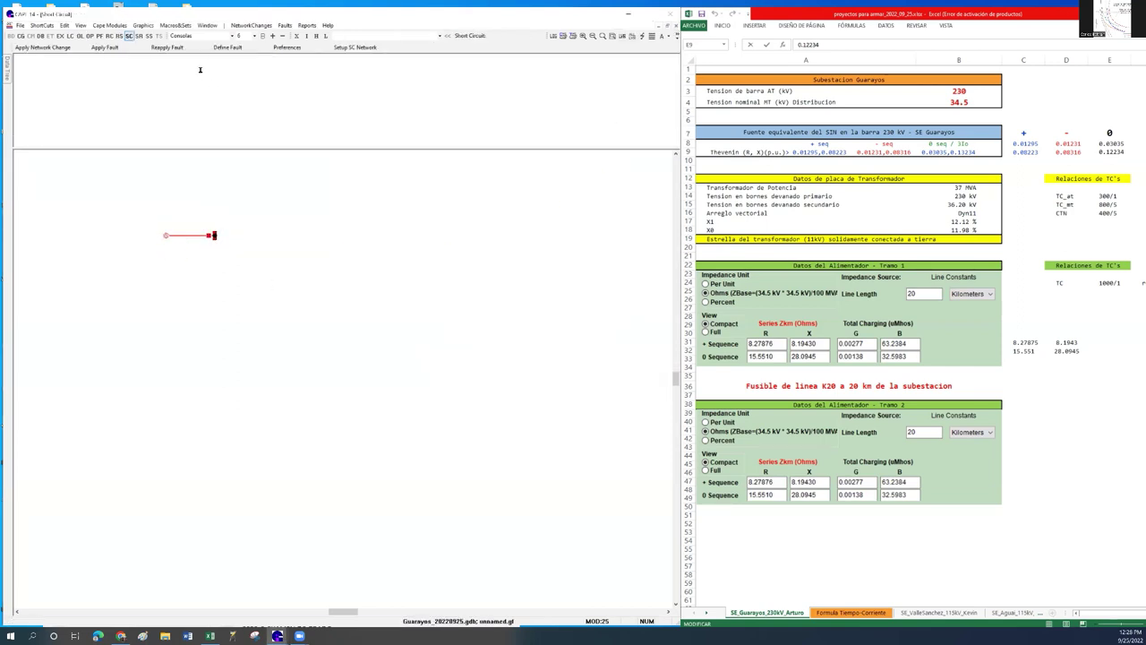
left_click(82, 36)
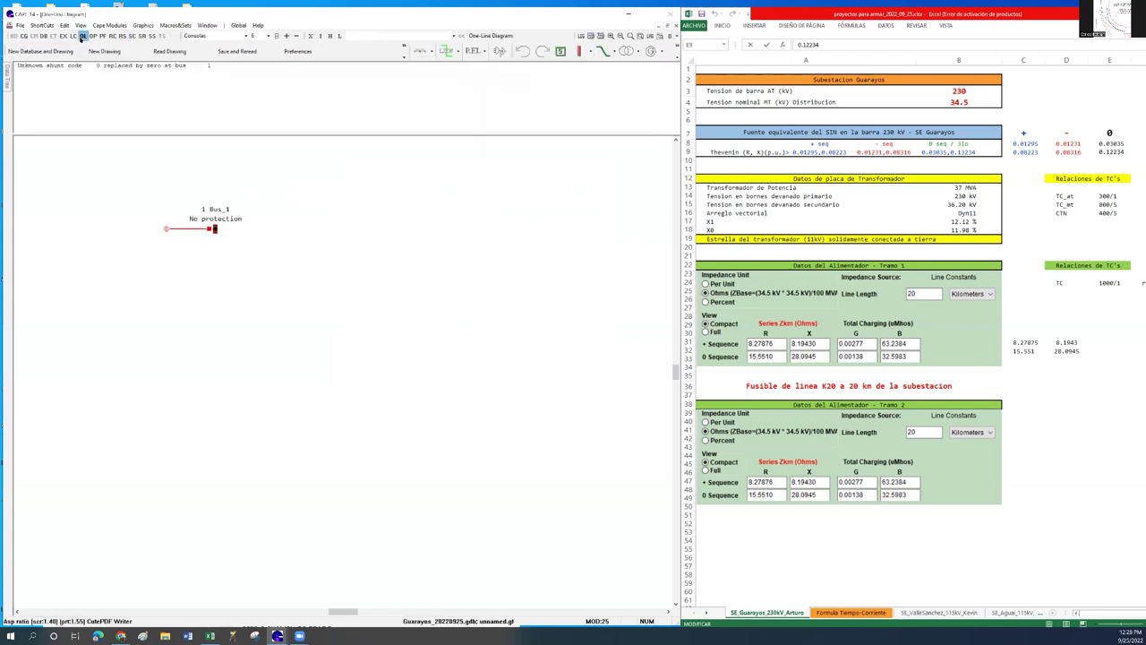
Save the drawing as the Guarayos_20220925 graphics file and reread it twice.
left_click(236, 51)
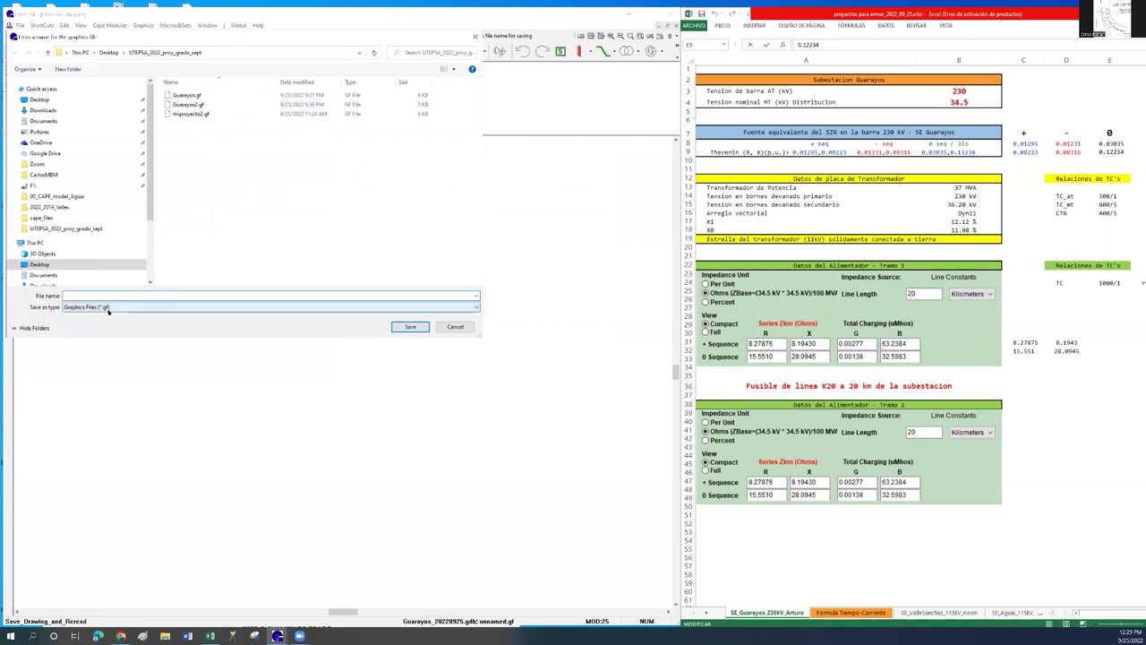
type("uaray")
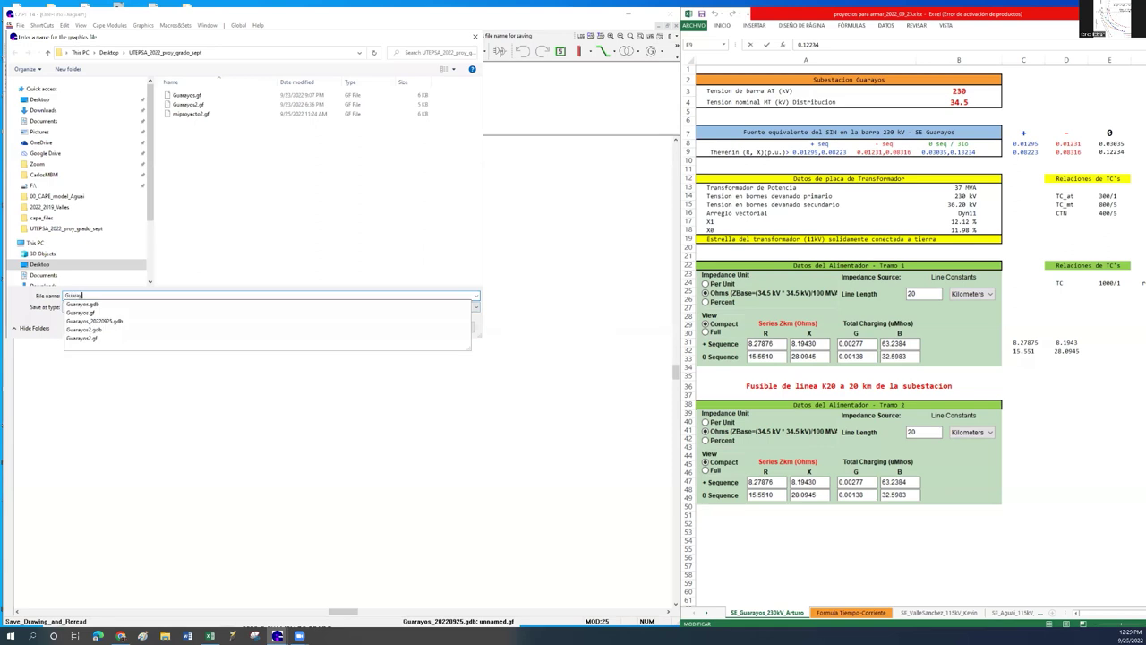
type("os_")
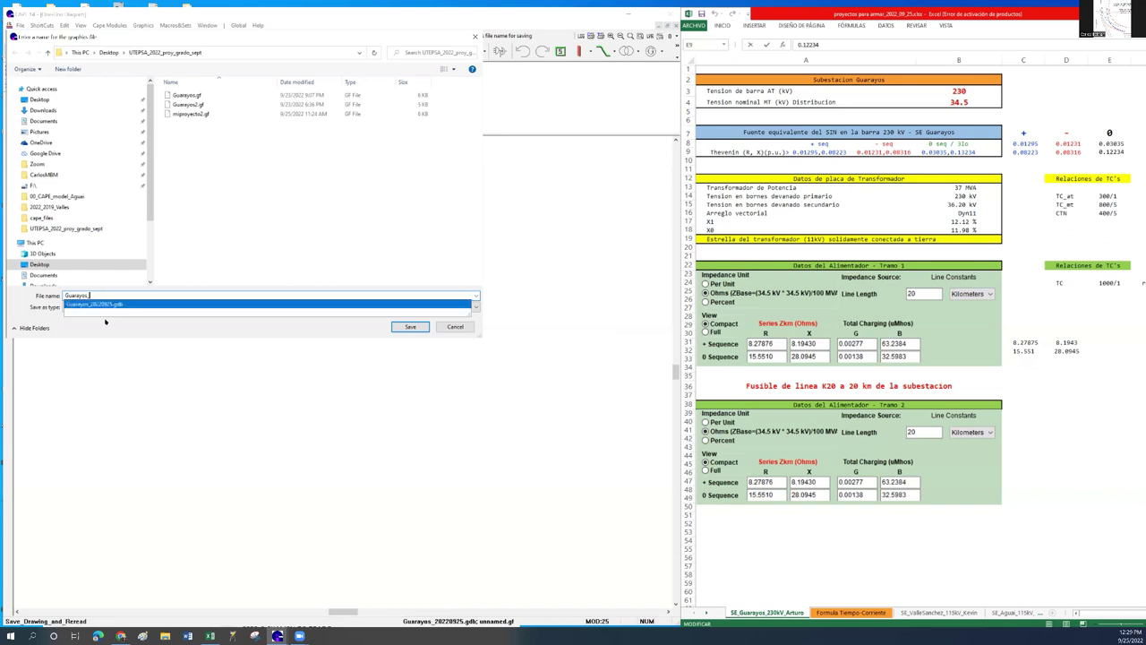
left_click(105, 306)
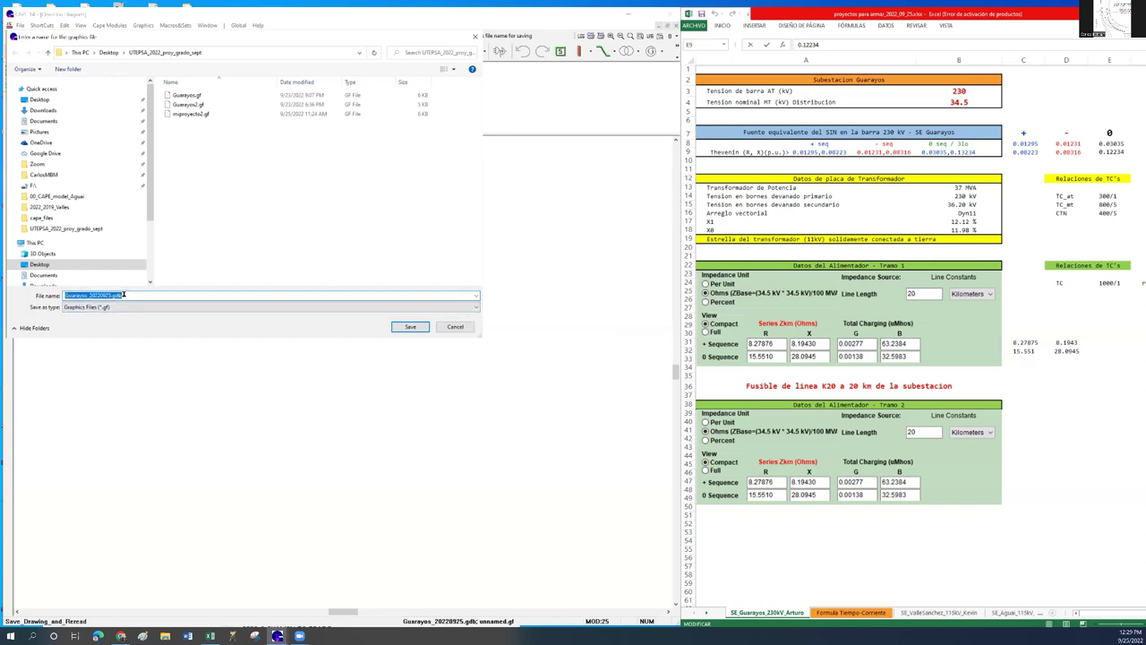
key("BackSpace")
key("BackSpace")
key("BackSpace")
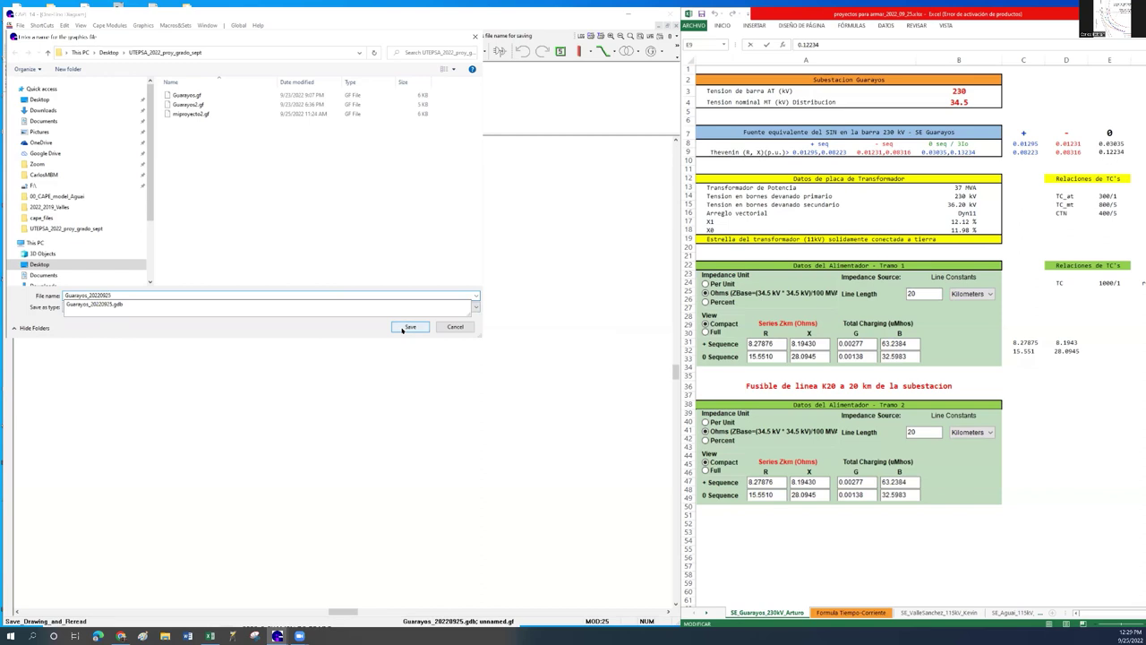
left_click(402, 328)
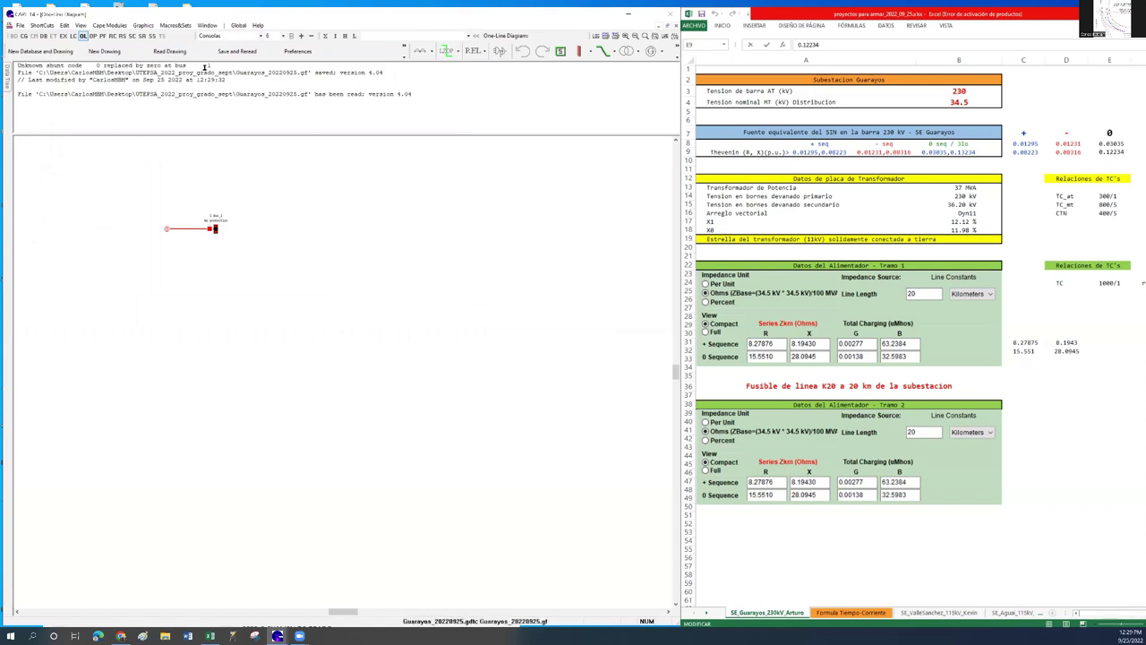
left_click(235, 52)
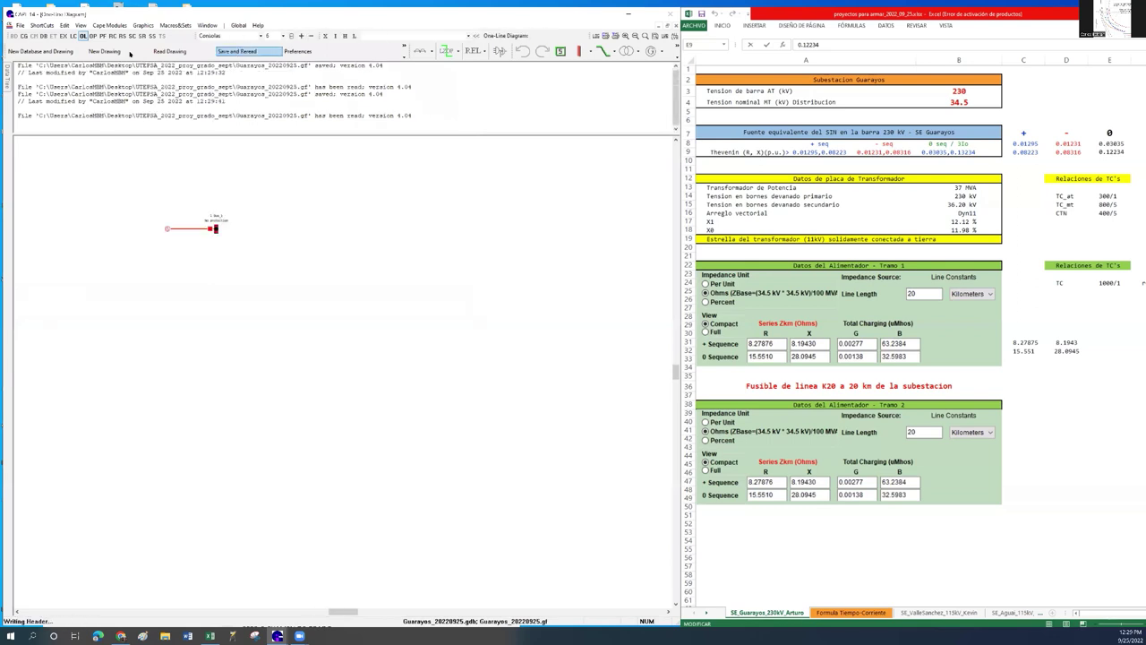
left_click(20, 25)
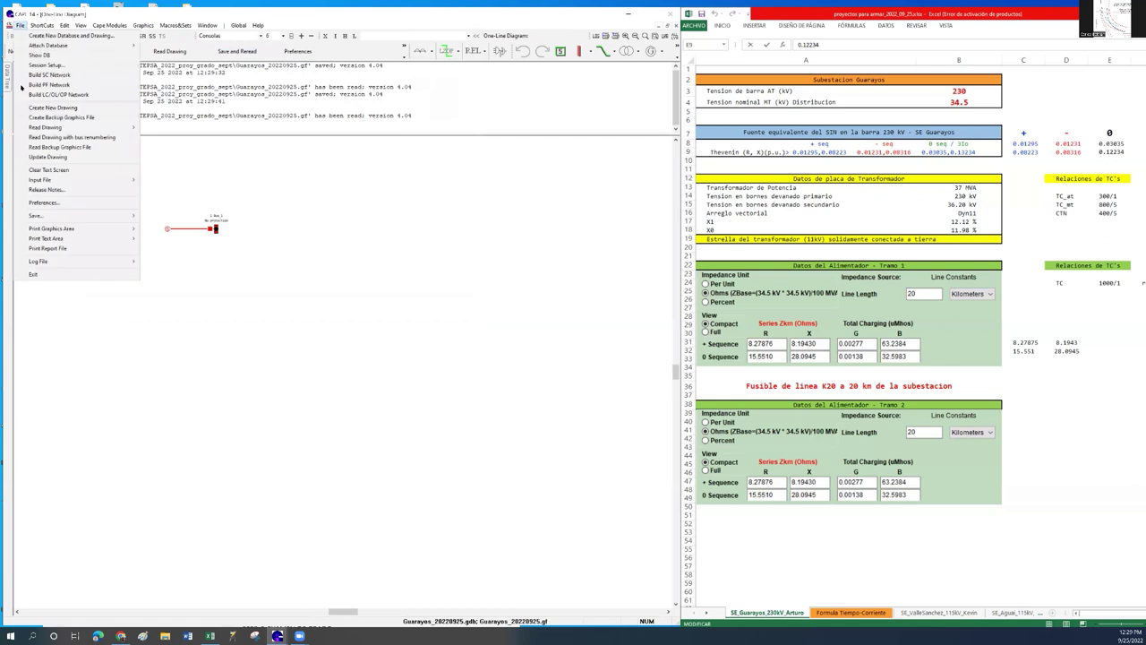
Exit CAPE and relaunch it to a fresh session with no database attached.
left_click(49, 273)
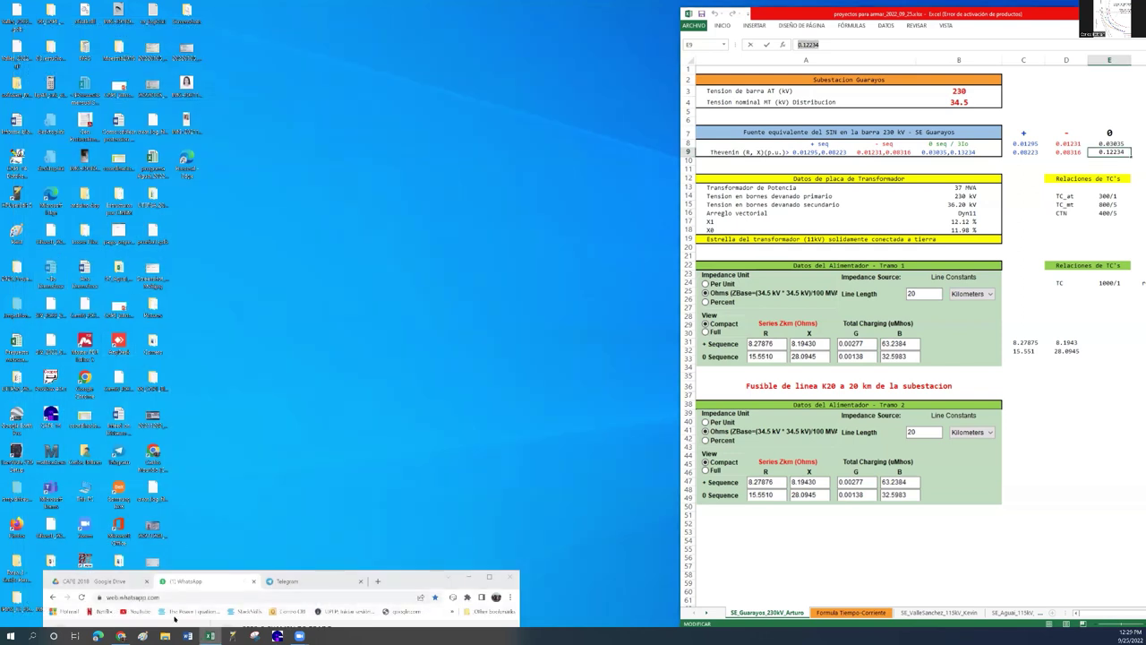
left_click(277, 636)
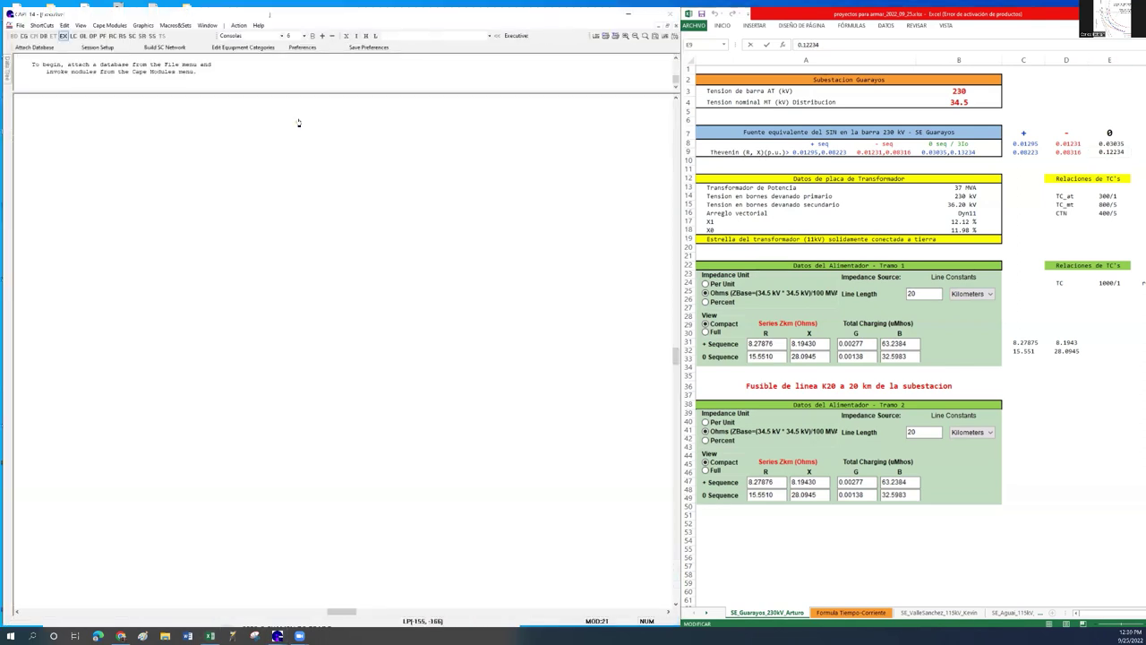
Attach Guarayos_20220925.gdb with graphics file Guarayos_20220925.gf, then build the short-circuit network with isolated buses de-energized.
left_click(20, 25)
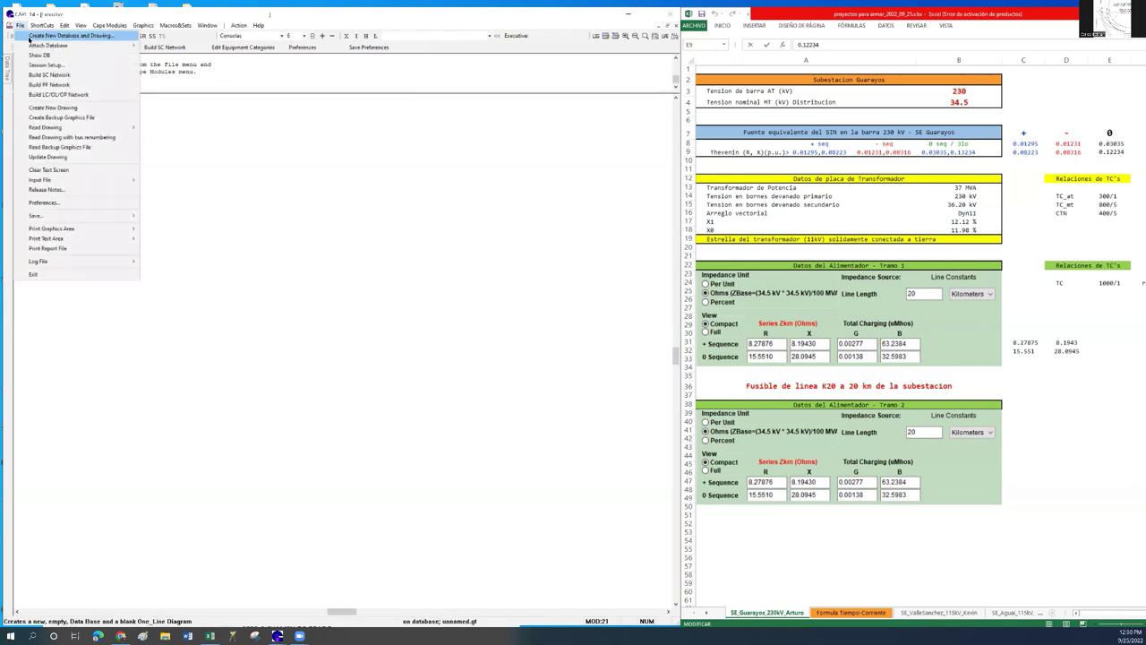
mouse_move(32, 46)
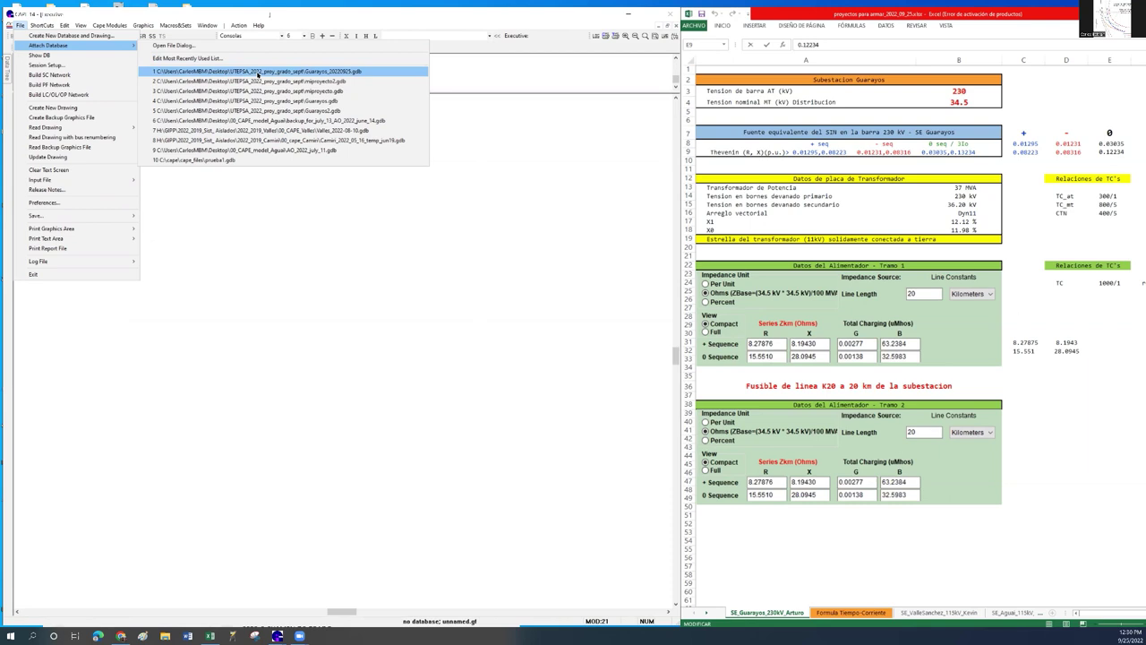
left_click(258, 74)
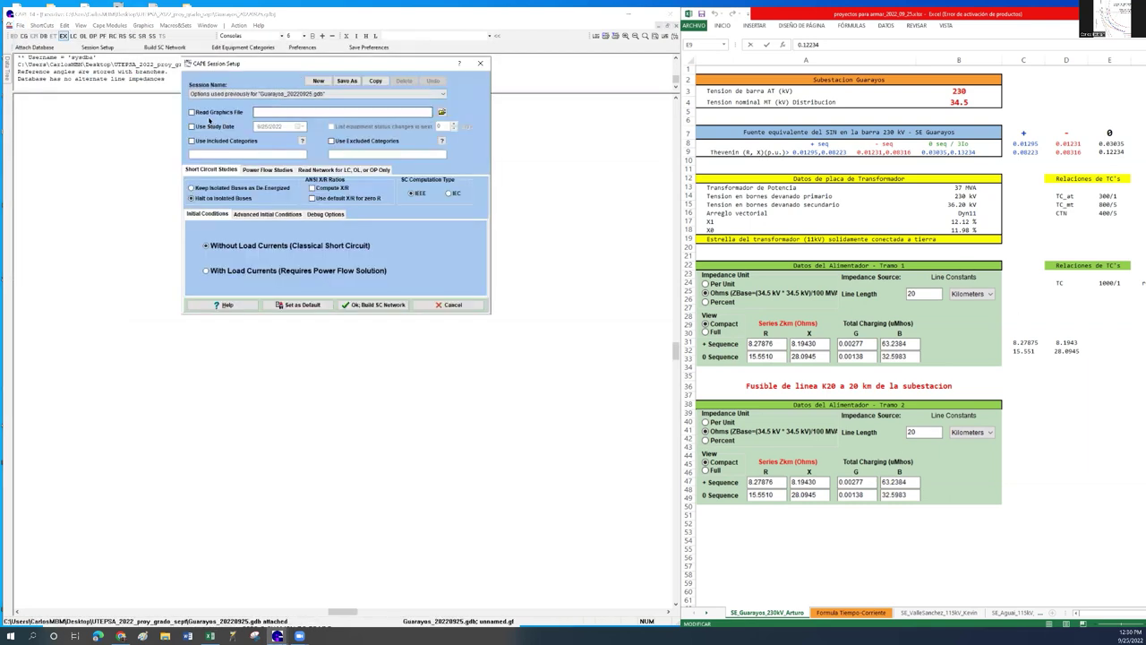
left_click(191, 113)
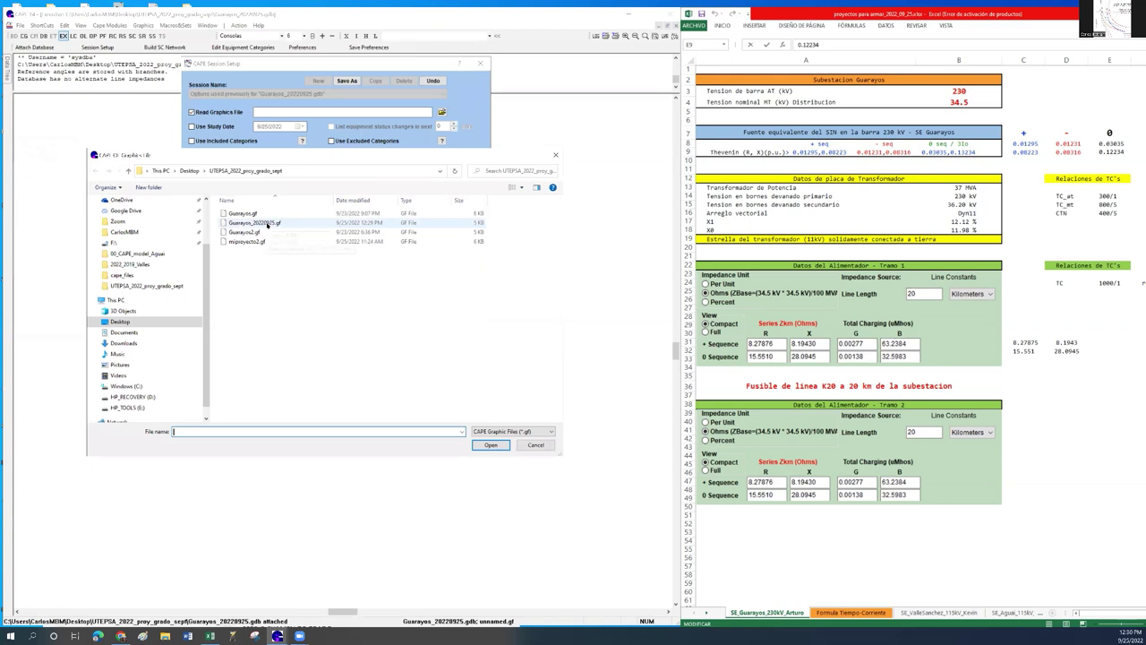
left_click(267, 224)
key("Return")
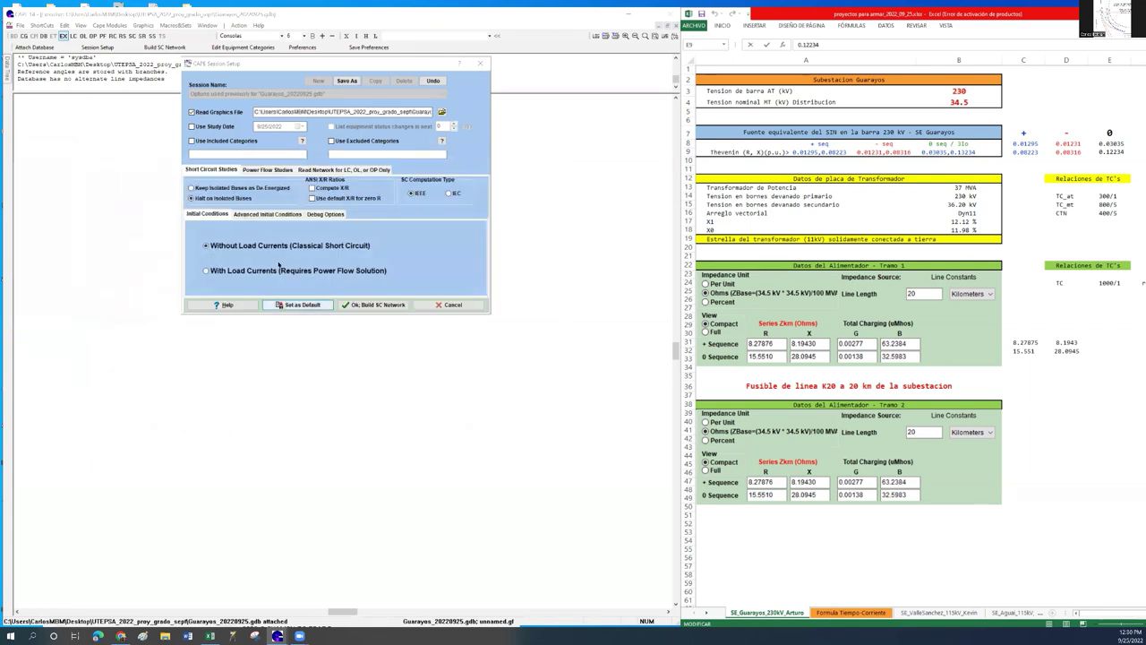
left_click(199, 189)
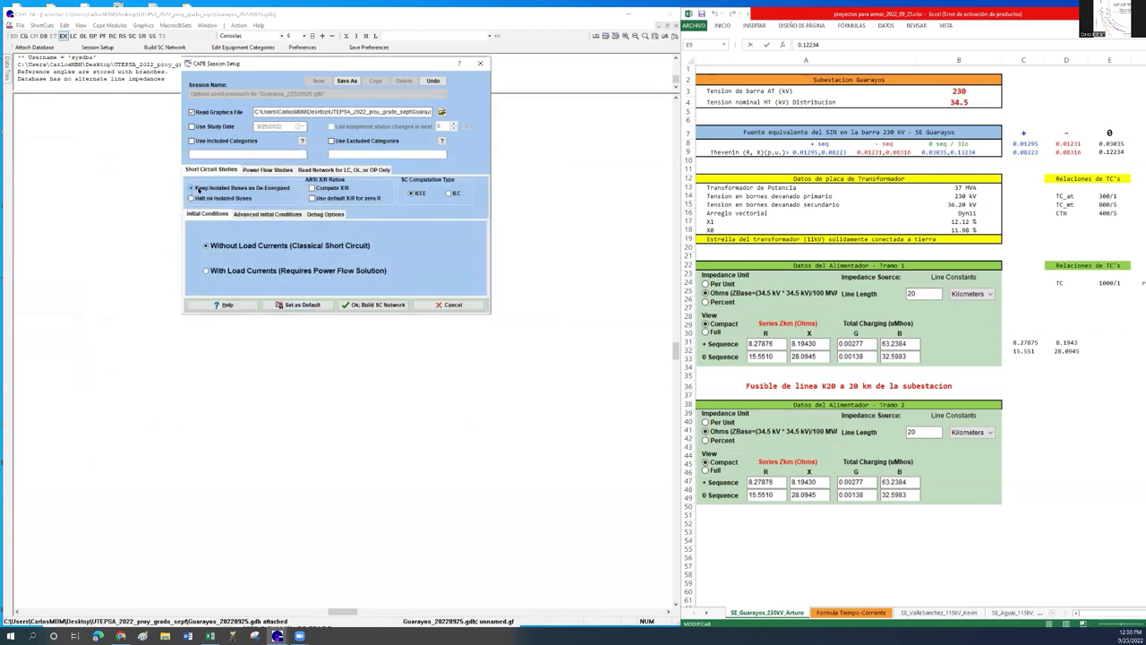
left_click(376, 305)
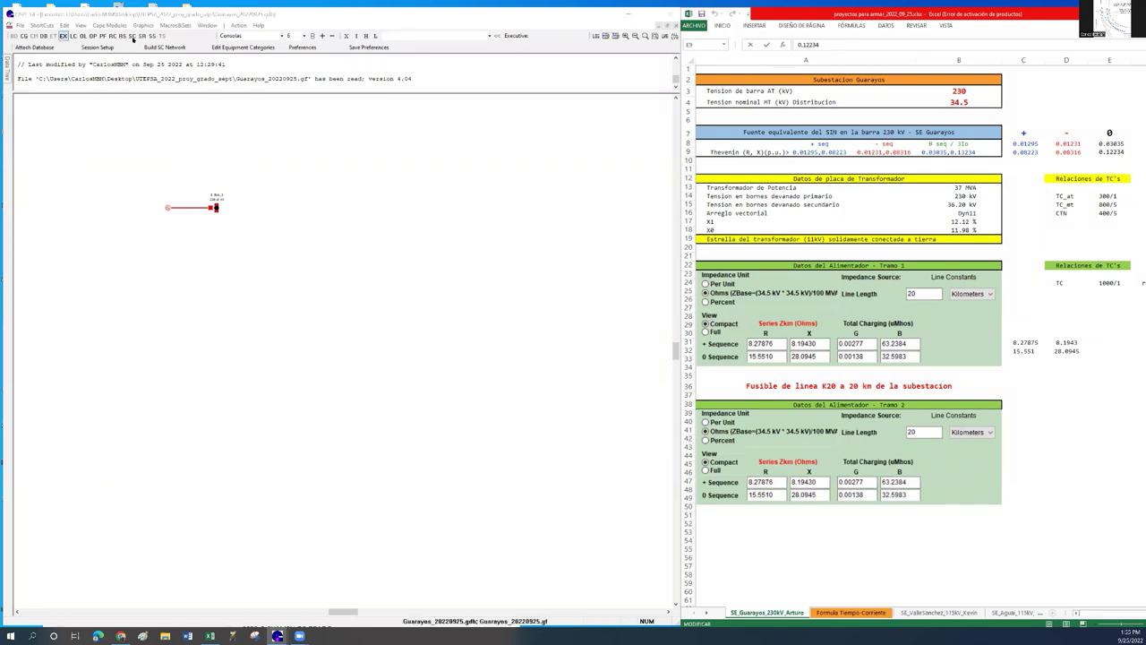
In the SC module, apply a three-phase-to-ground fault at Bus_1, giving 3015.51 A at -81.1°.
left_click(133, 37)
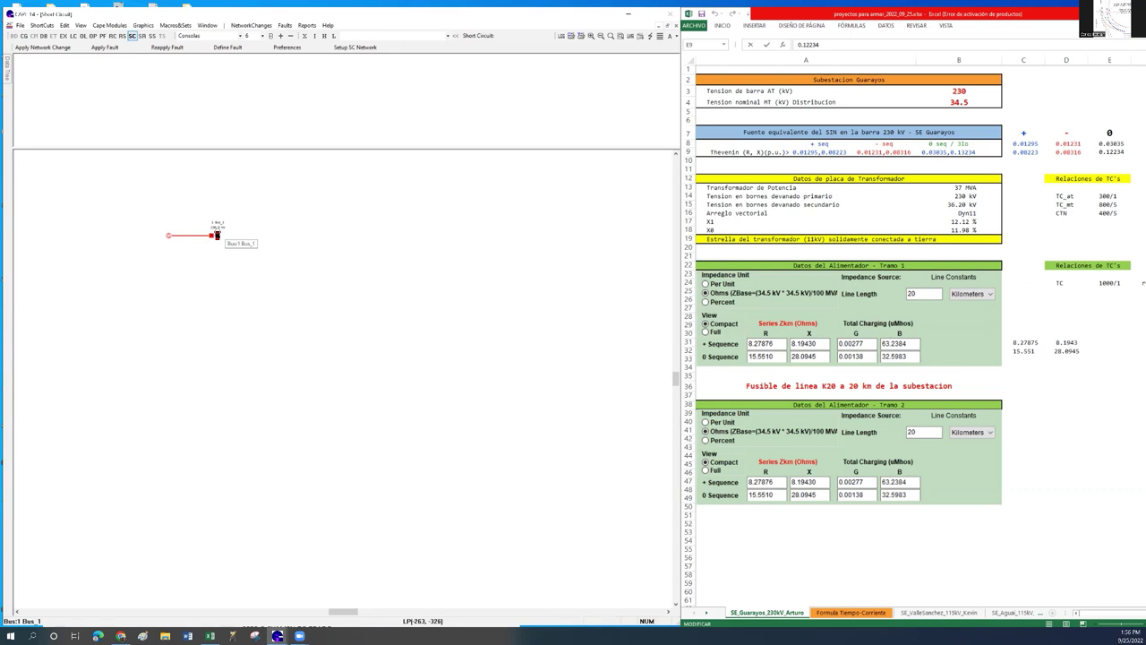
right_click(217, 235)
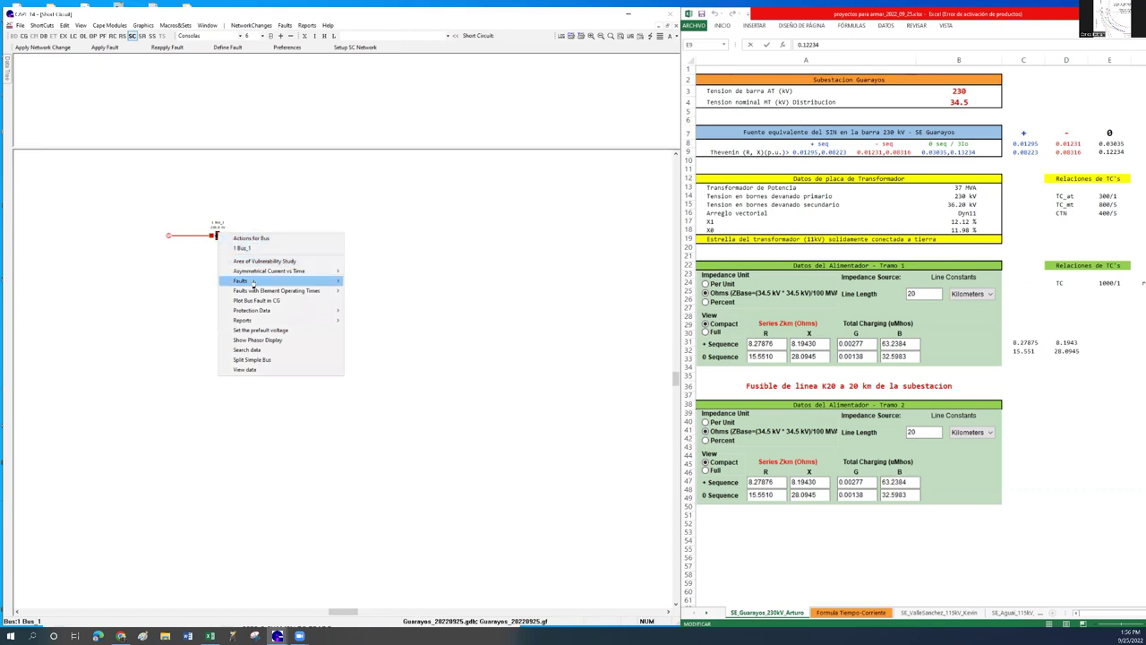
mouse_move(269, 280)
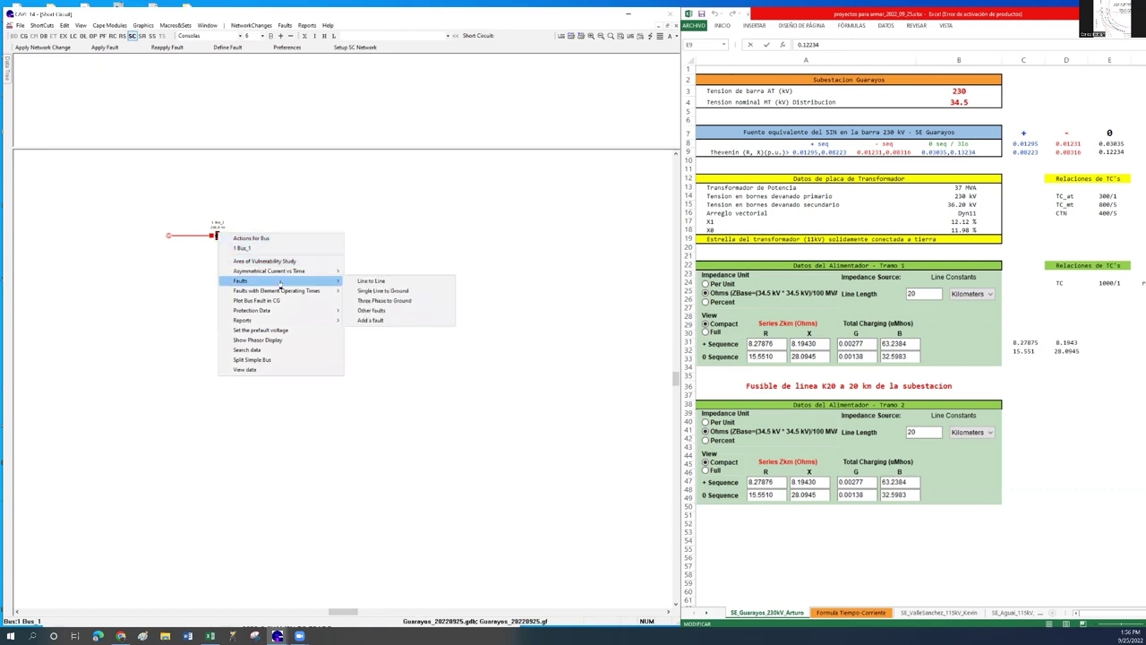
left_click(440, 303)
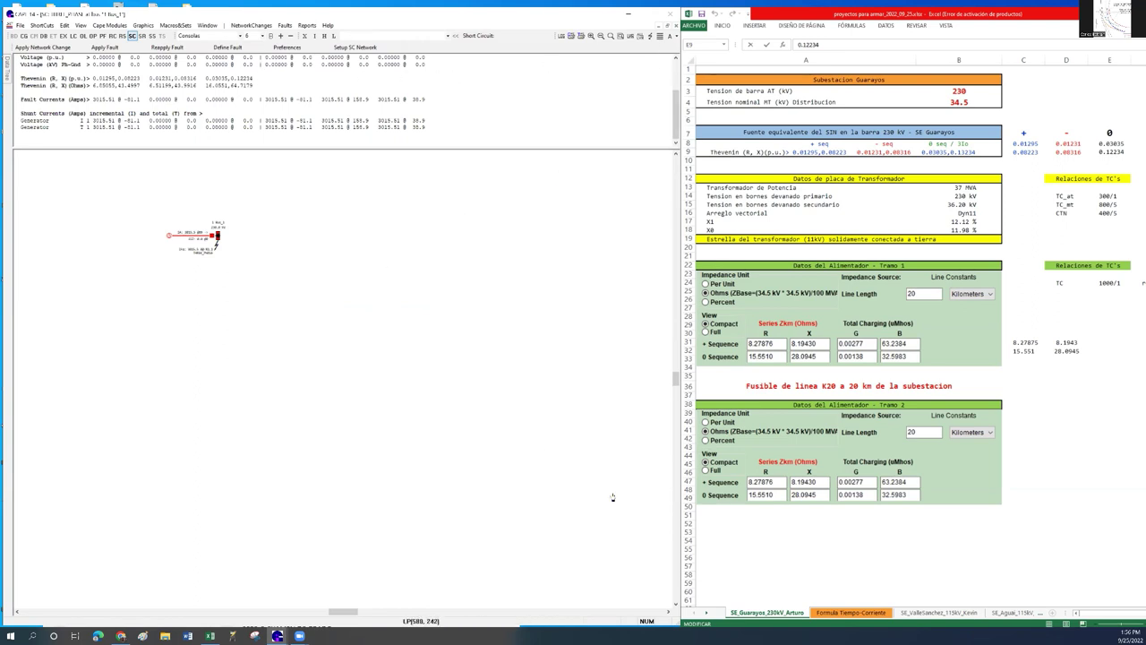
Zoom into Bus_1 and display phase A and phase B fault values on the diagram.
left_click(590, 36)
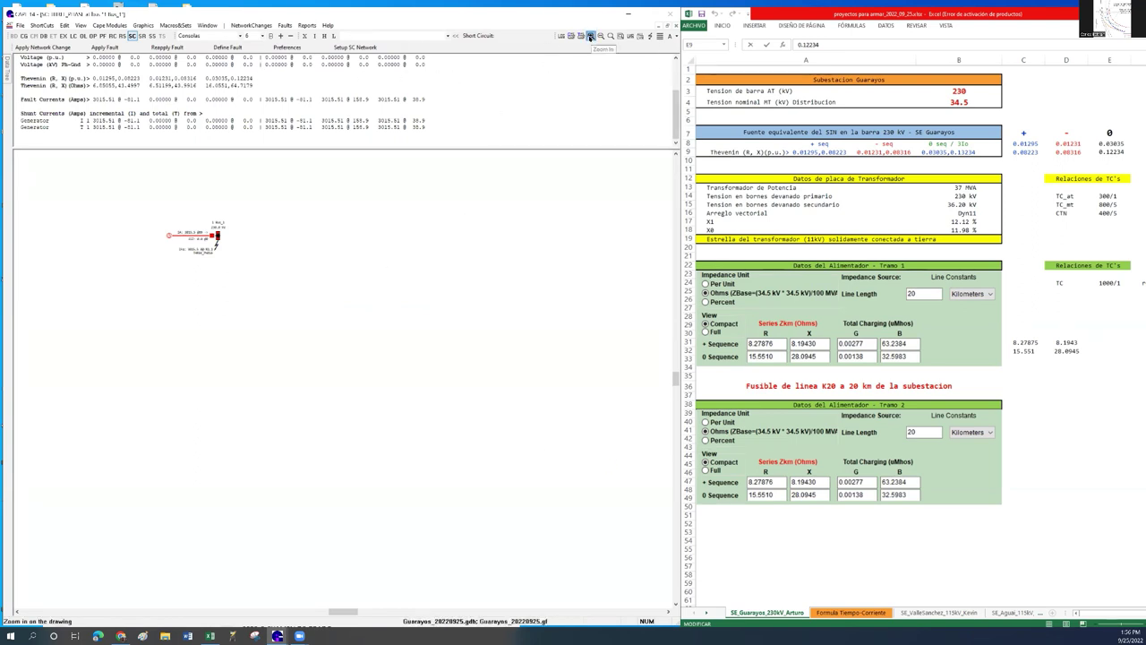
left_click(591, 36)
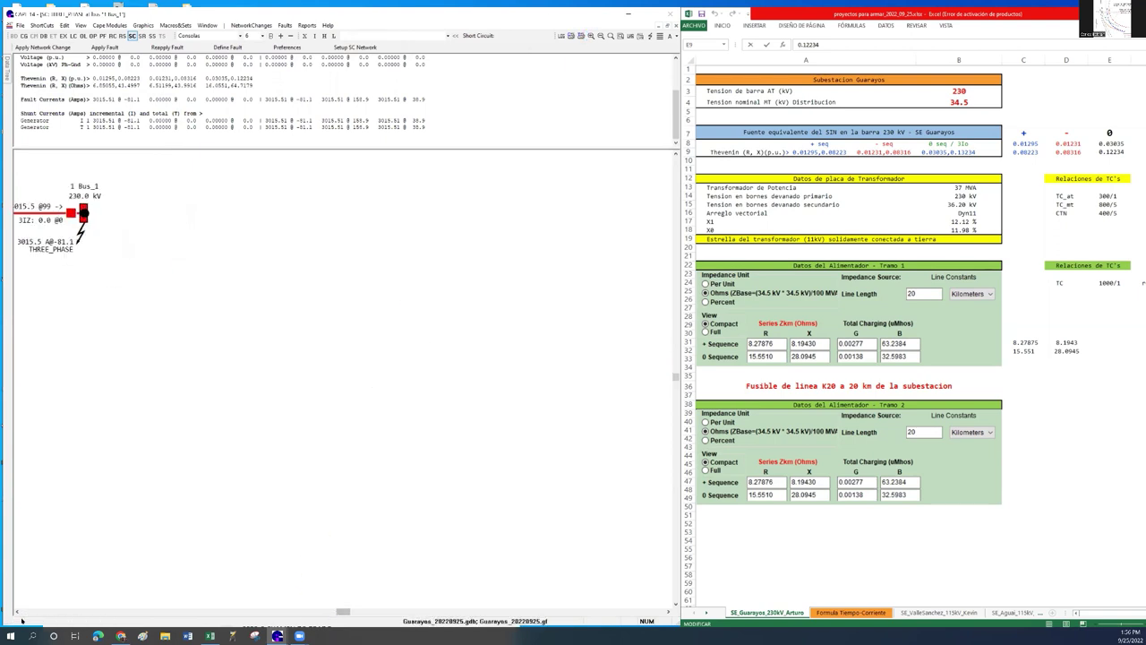
scroll(25, 614, "left", 4)
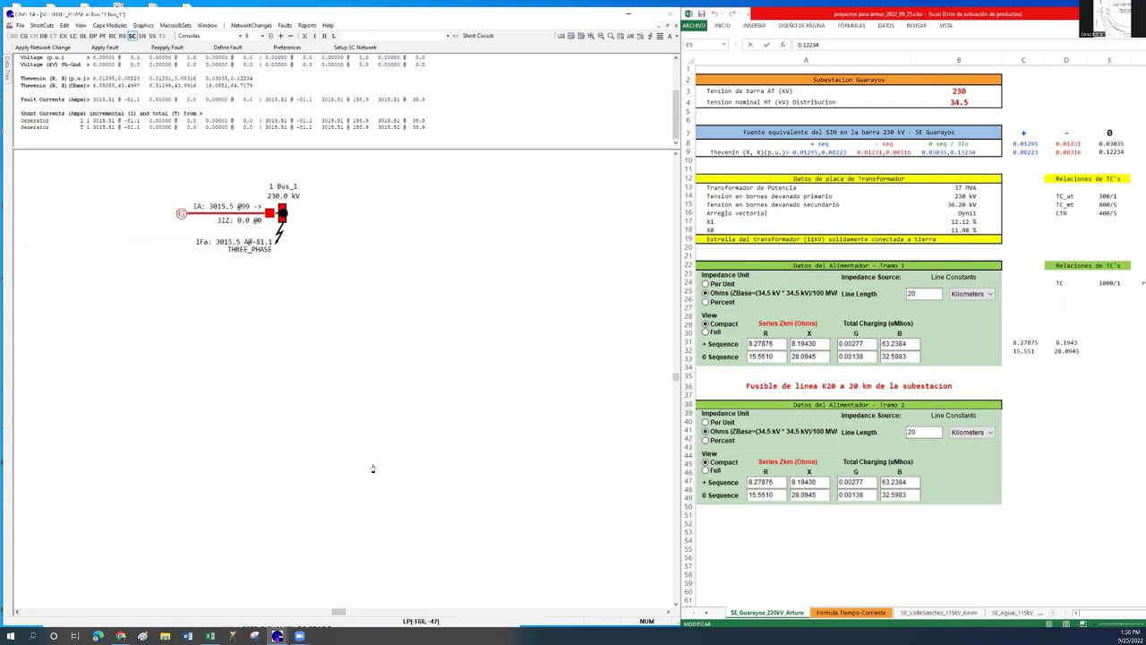
scroll(373, 467, "up", 1)
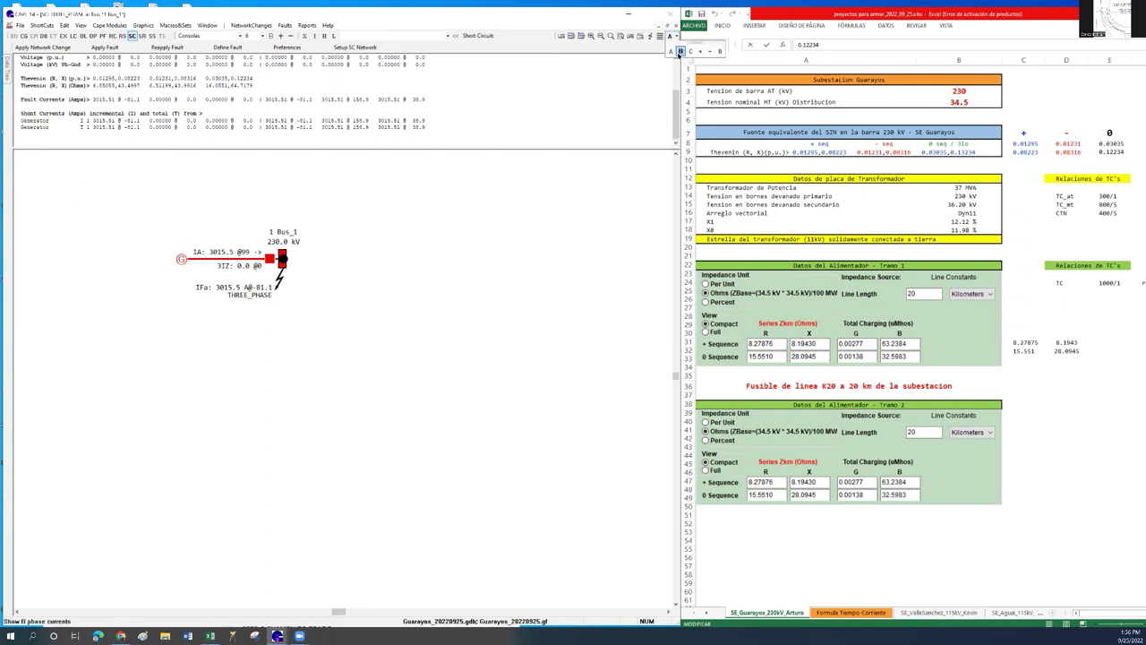
left_click(671, 37)
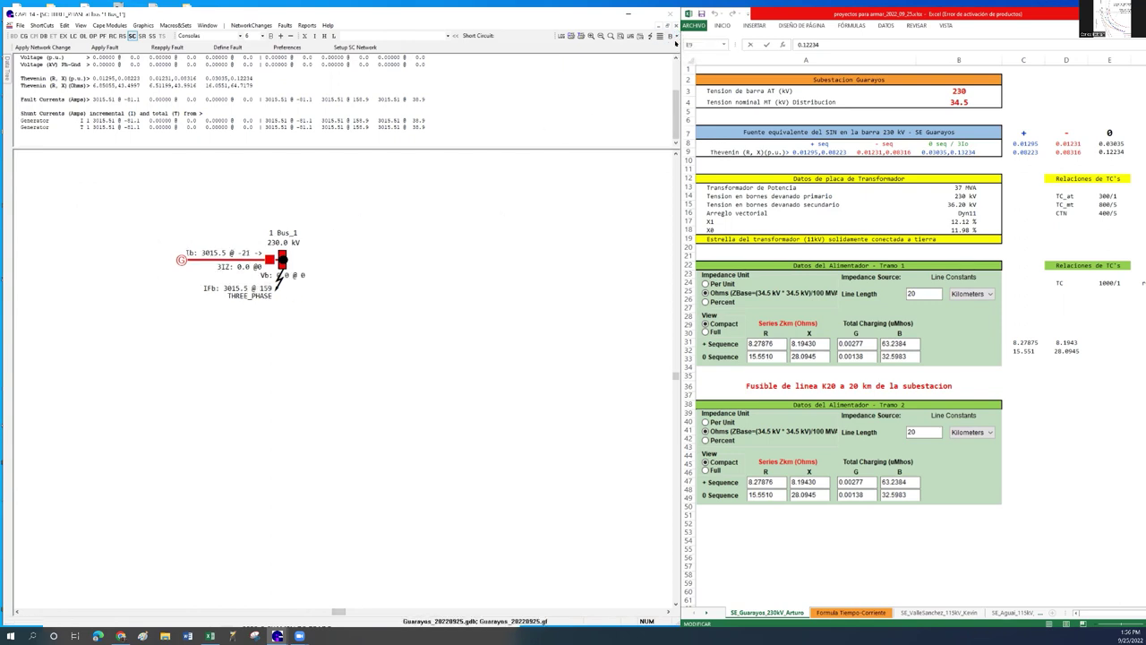
left_click(670, 38)
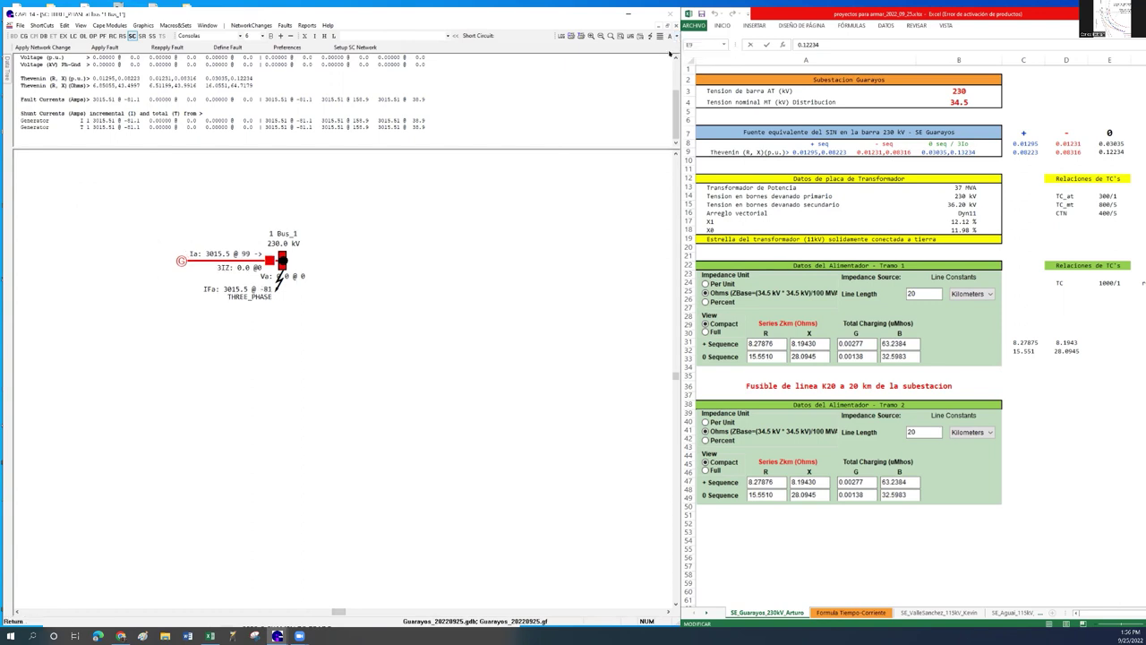
left_click(676, 38)
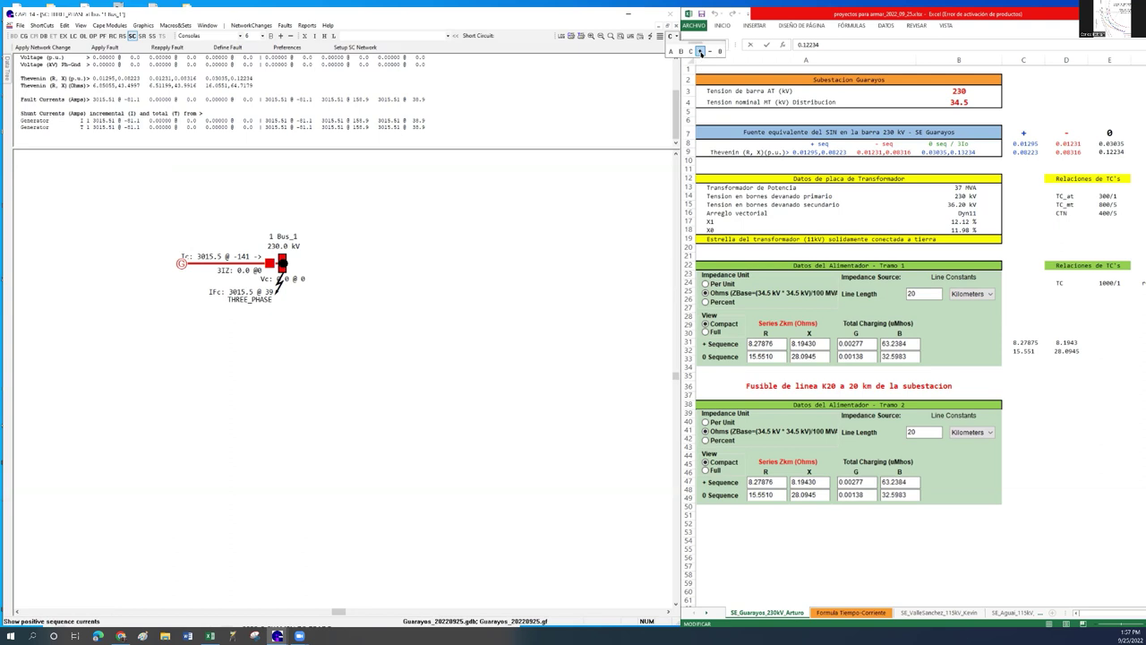
Display positive-, negative-, then zero-sequence fault values at Bus_1, ending with 3I0 and V0 at 0.0.
left_click(701, 51)
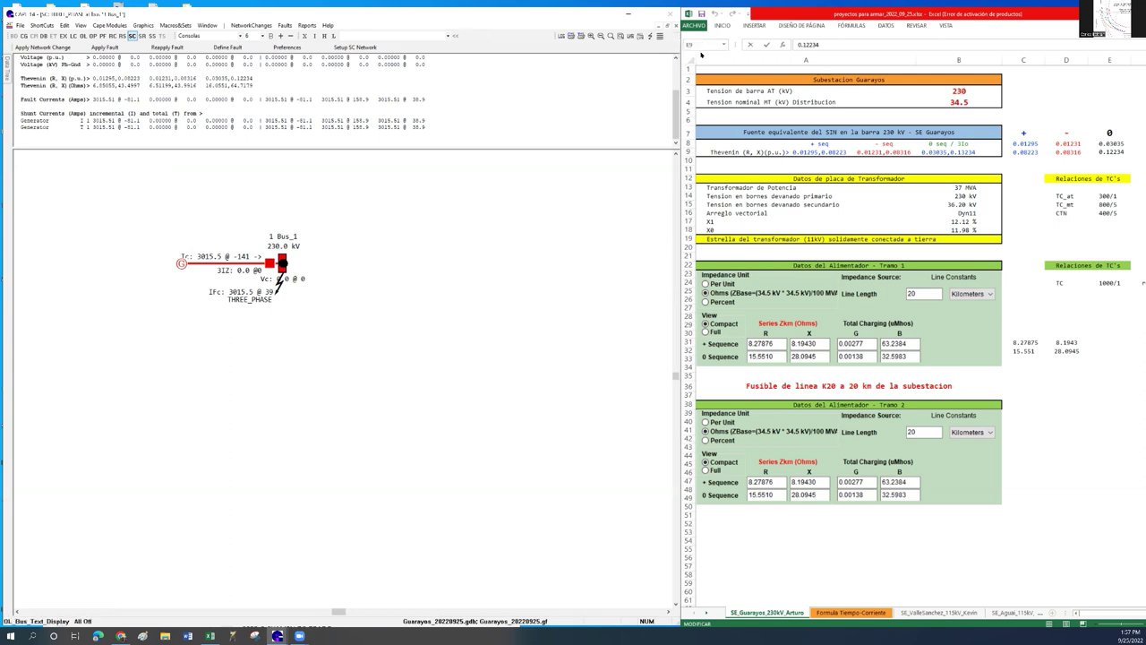
left_click(678, 41)
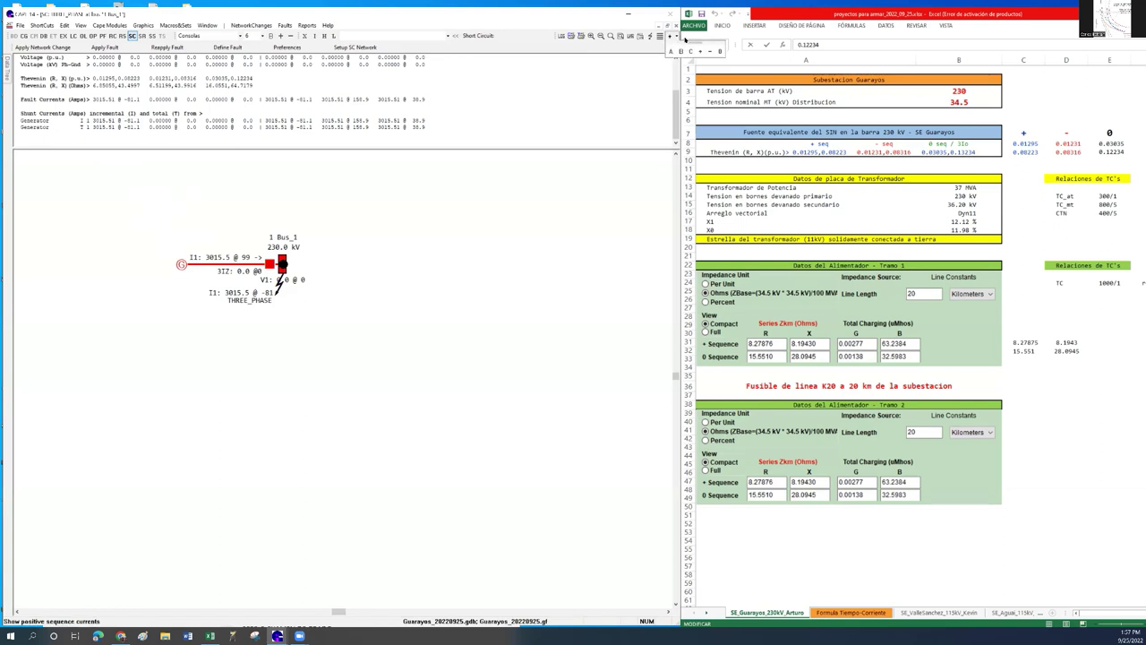
left_click(708, 51)
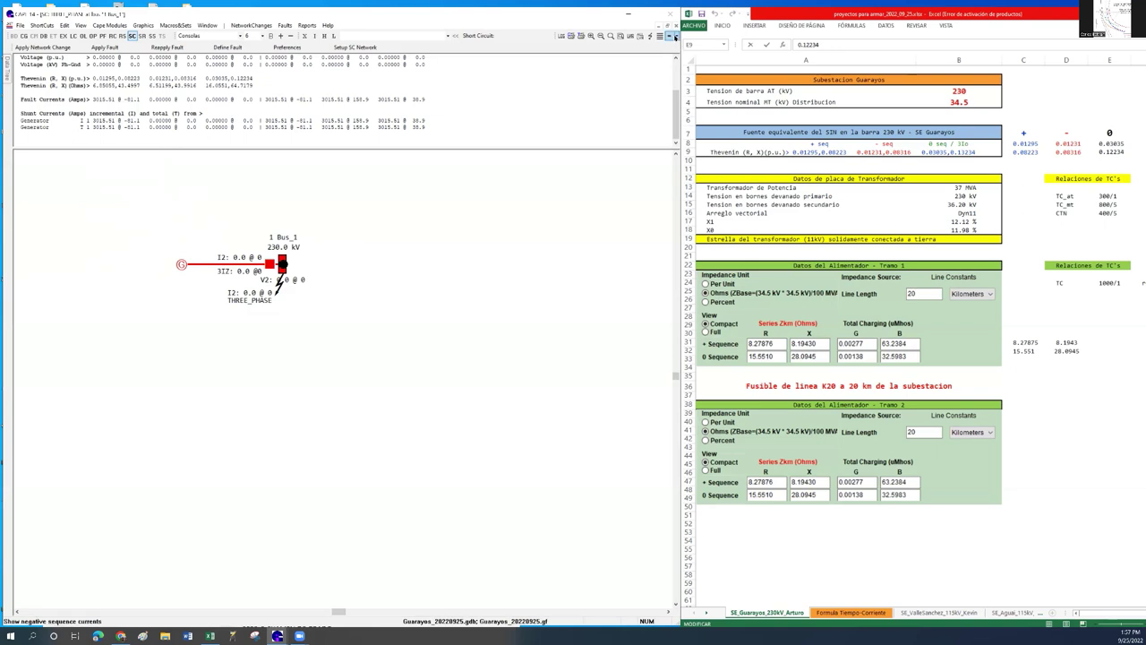
left_click(672, 36)
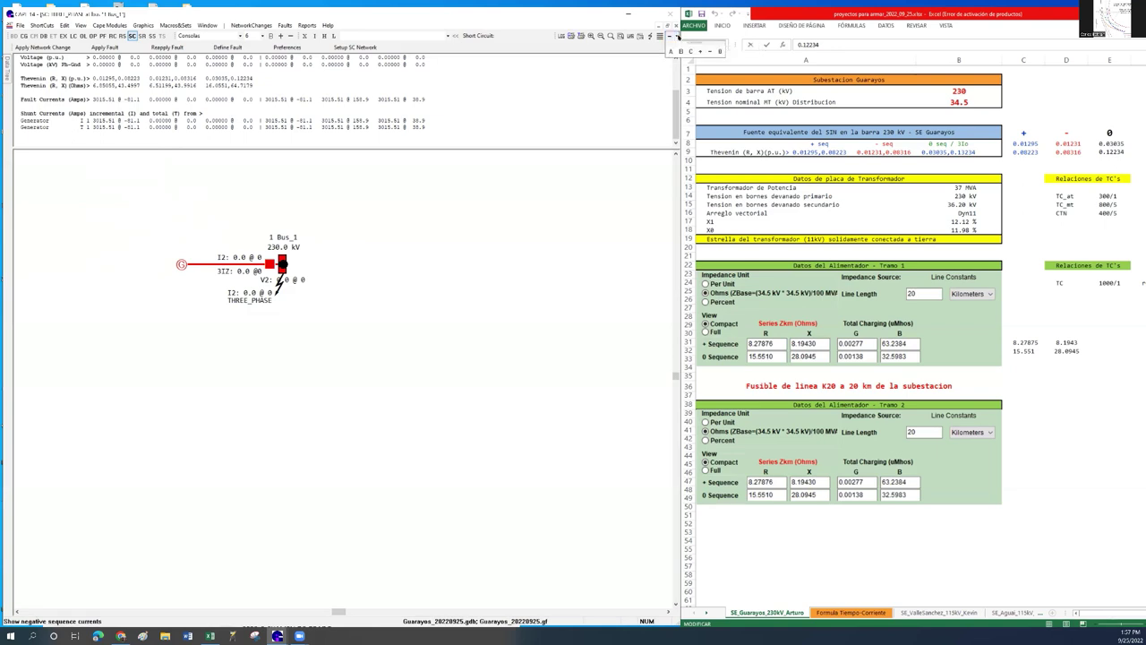
left_click(719, 51)
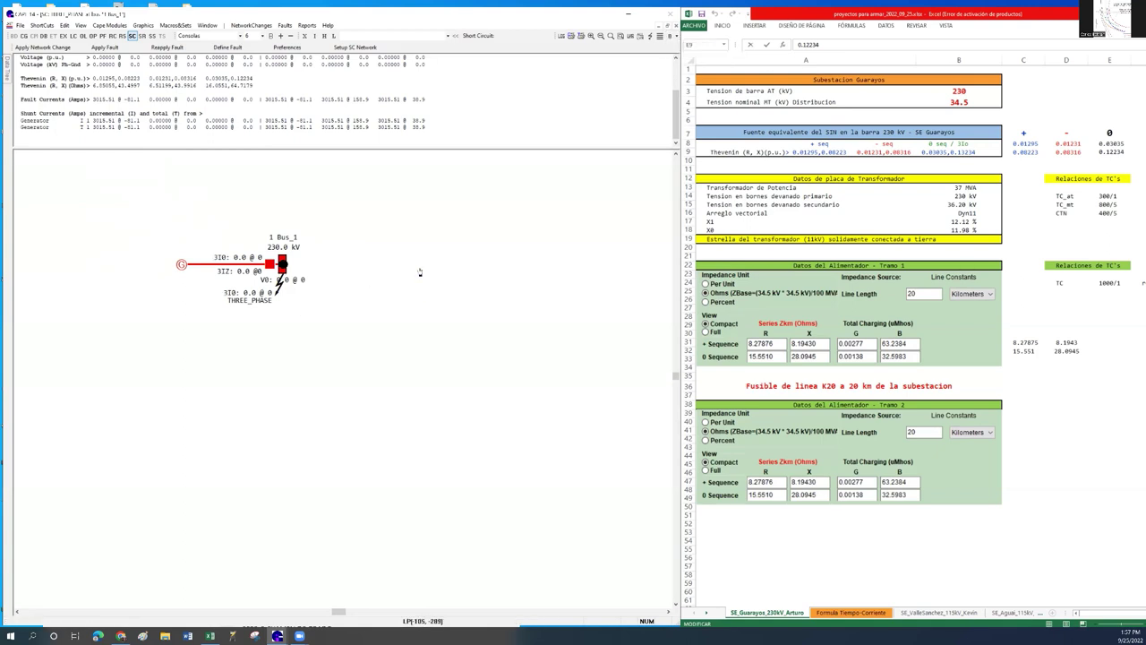
Clear all applied faults and return to the one-line diagram editor.
right_click(366, 262)
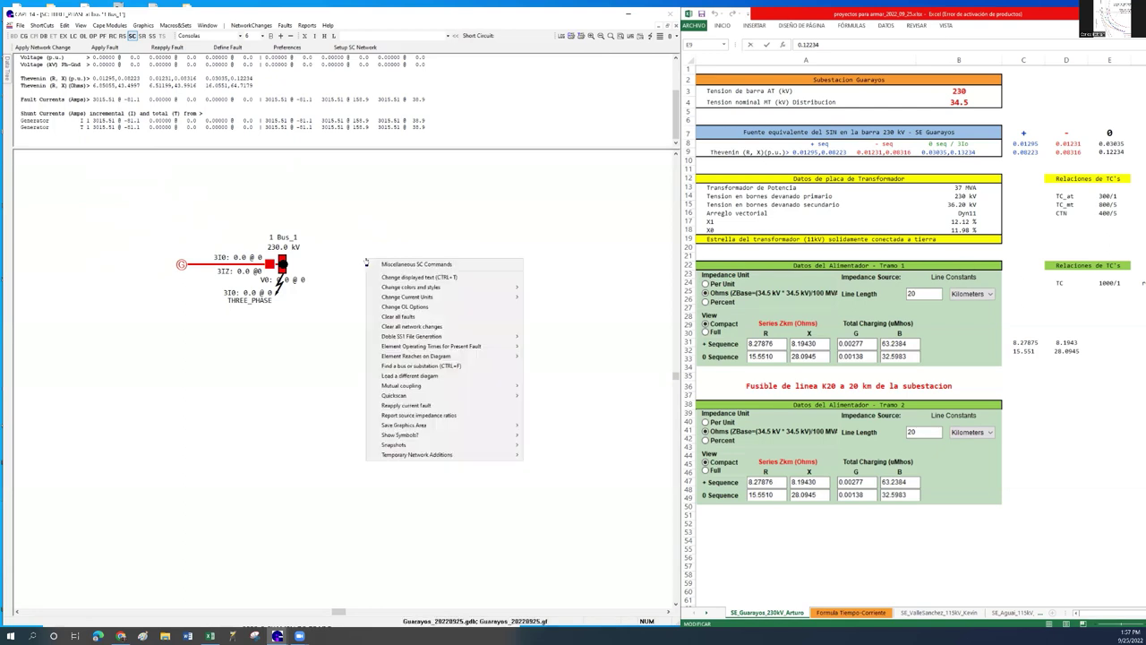
left_click(408, 317)
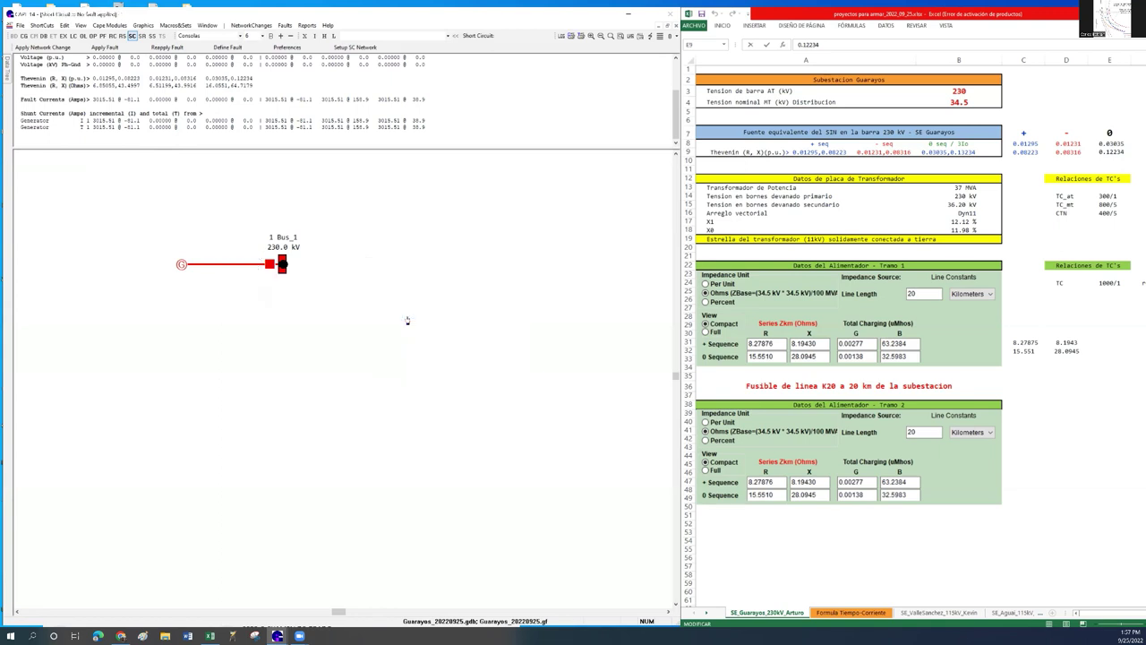
left_click(83, 36)
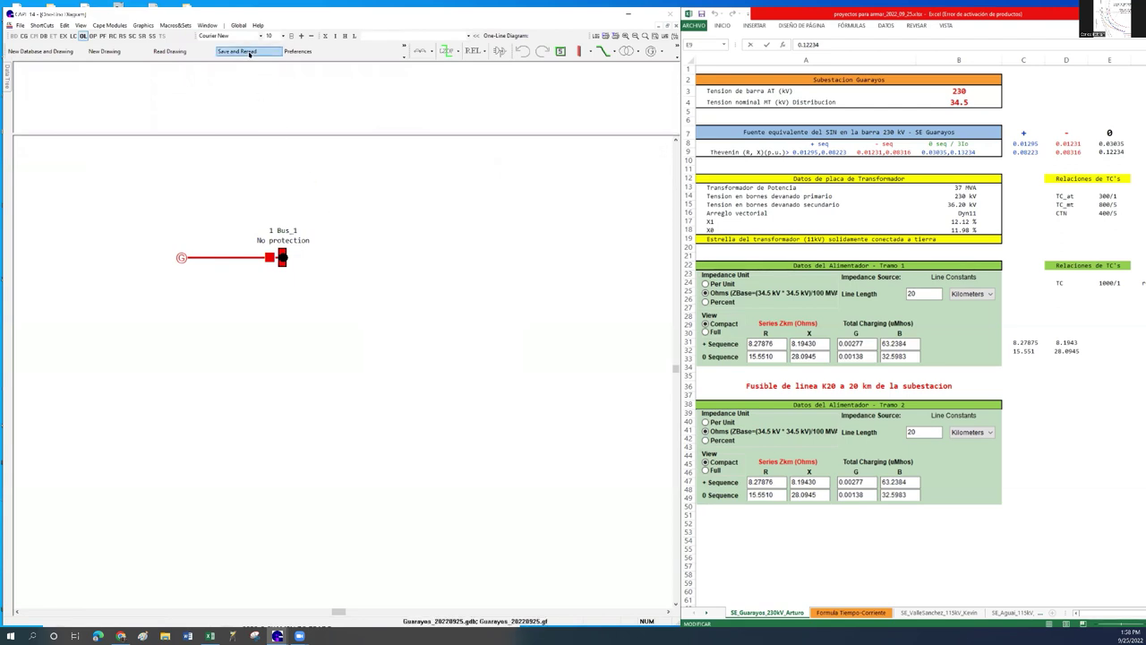
Save and reread Guarayos_20220925.gf, then exit CAPE.
left_click(238, 51)
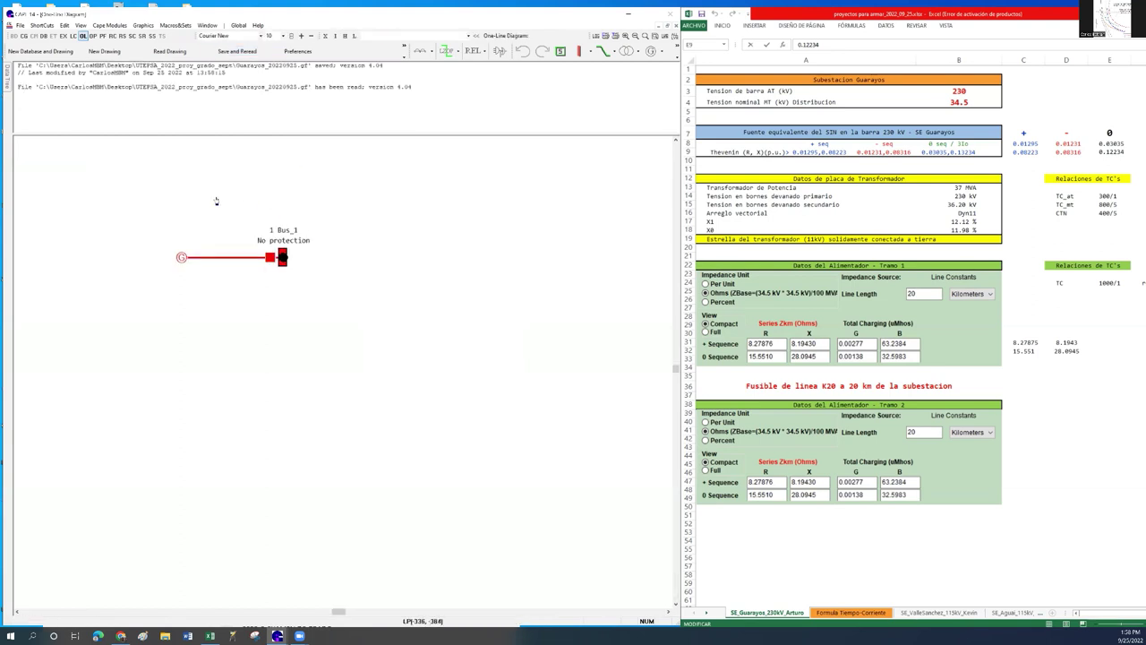
left_click(19, 27)
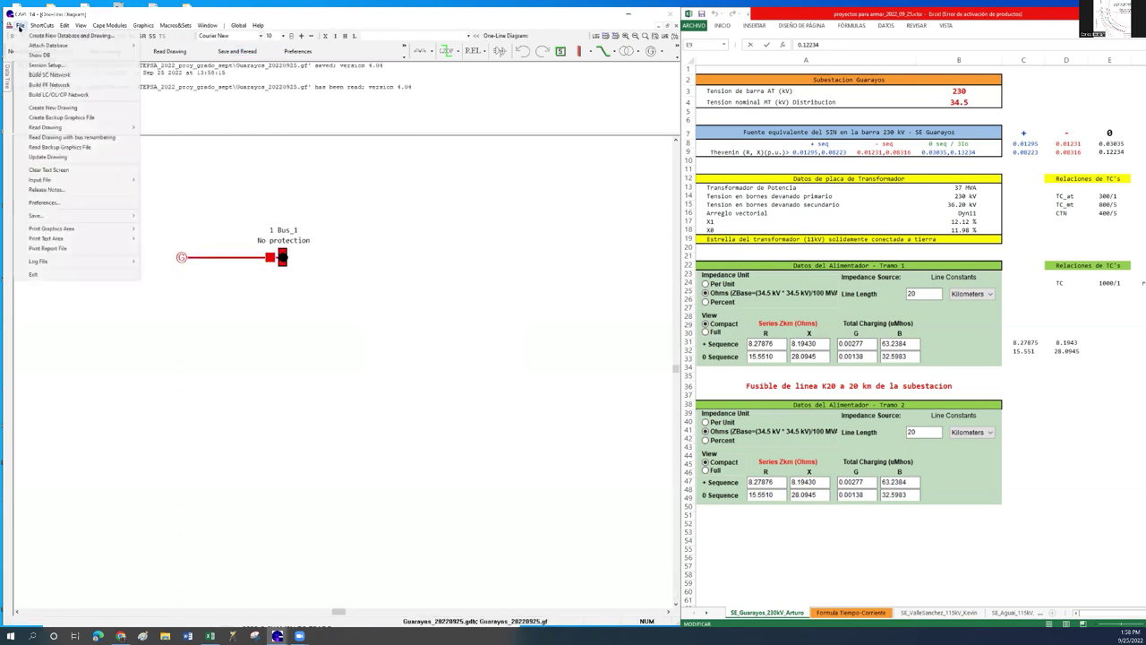
left_click(60, 275)
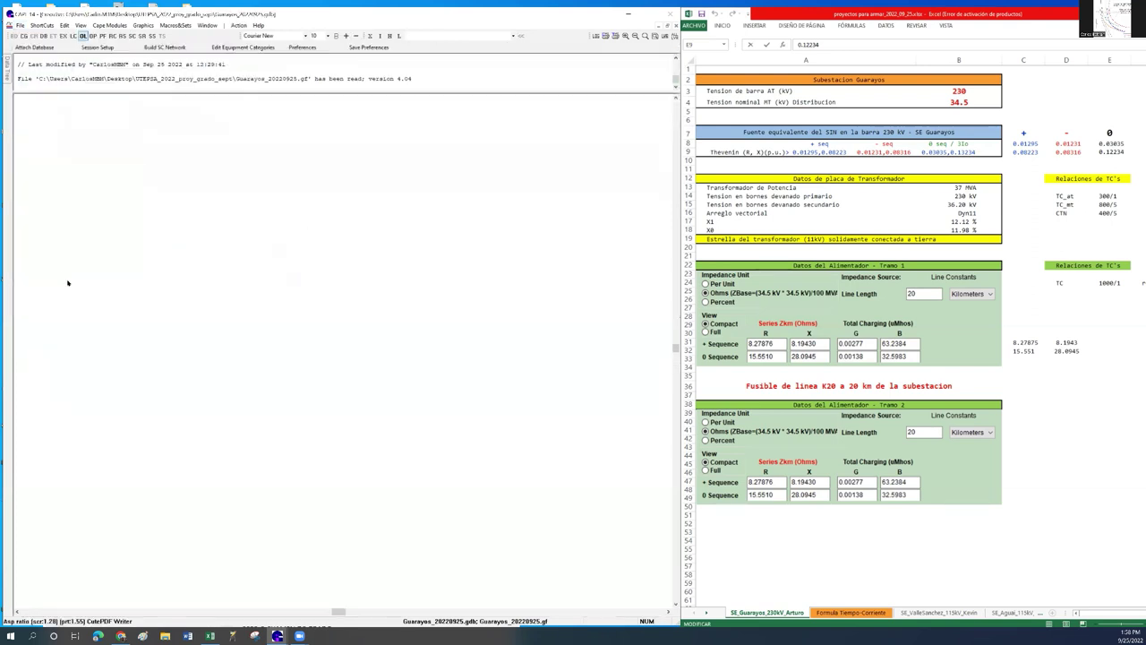